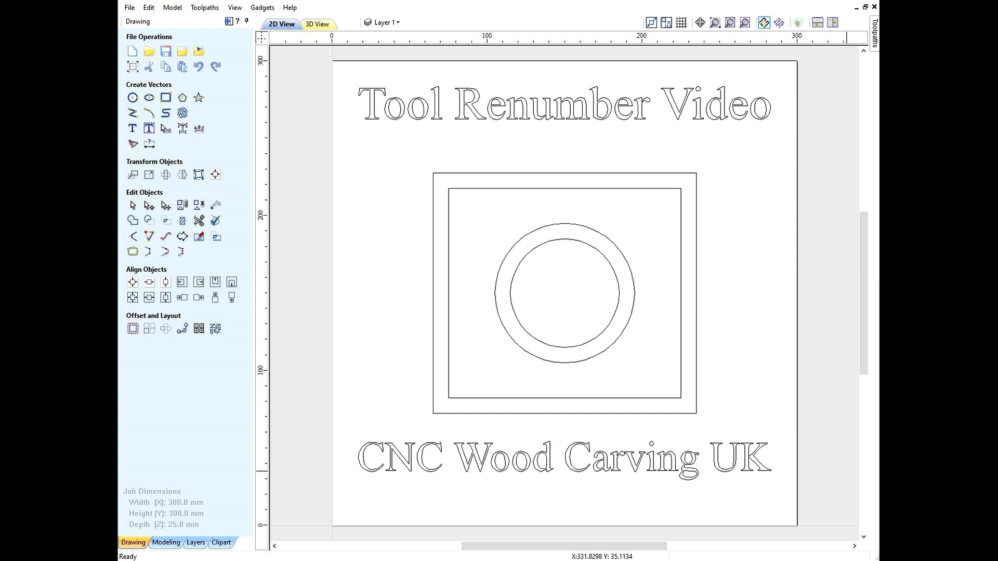
- Select V-Carve 1 and Chamfer Square for saving, revealing their conflicting tool number 1
left_click(245, 21)
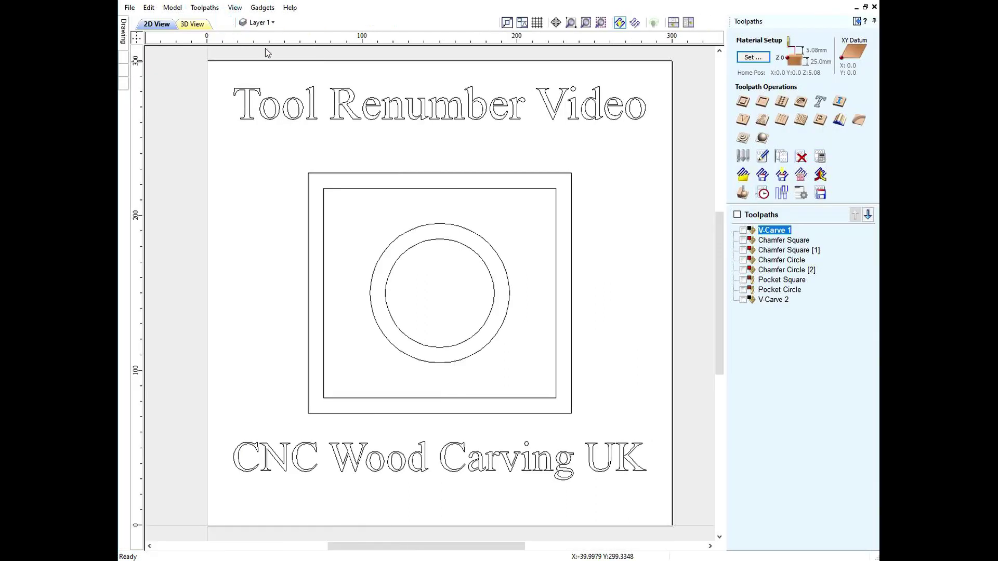
left_click(820, 193)
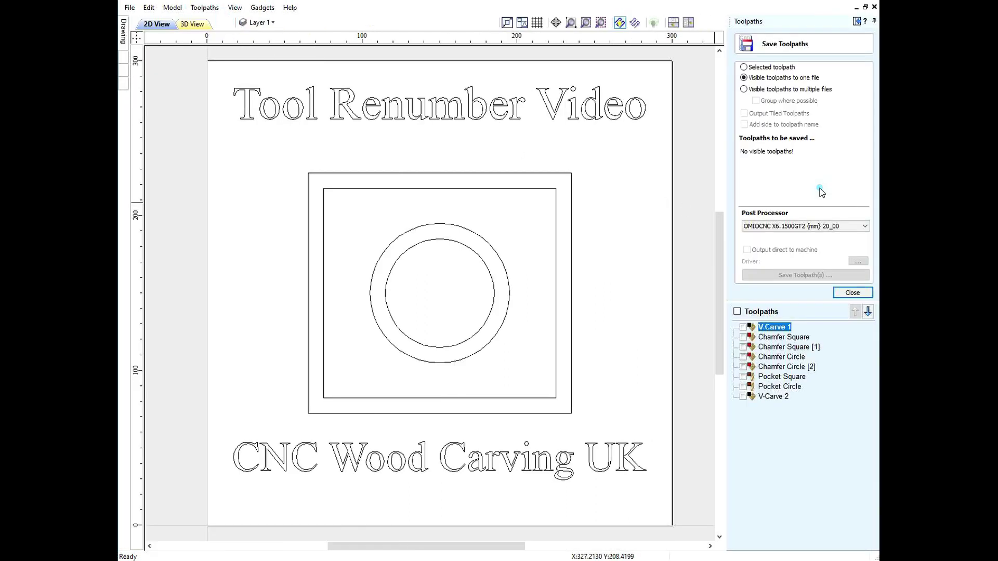
left_click(742, 327)
left_click(742, 337)
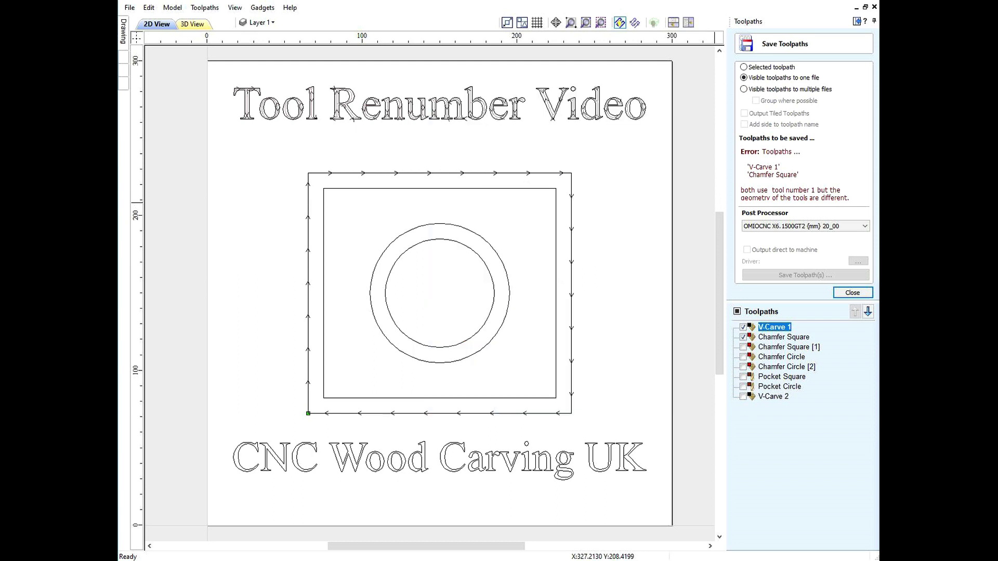
- Inspect each Tool Renumber tool in the Tool Database, all numbered 1, then cancel
left_click(855, 296)
left_click(743, 157)
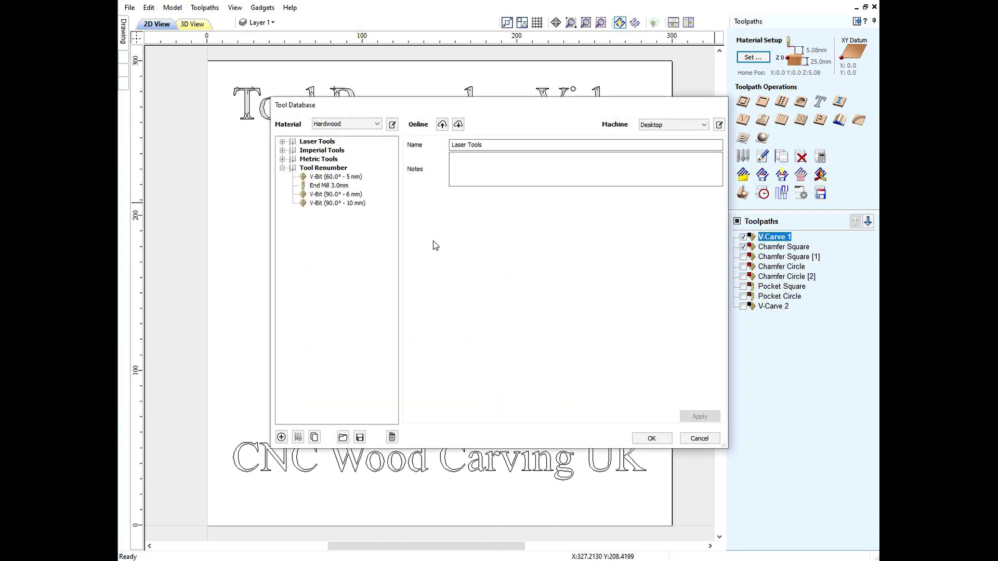
left_click(325, 180)
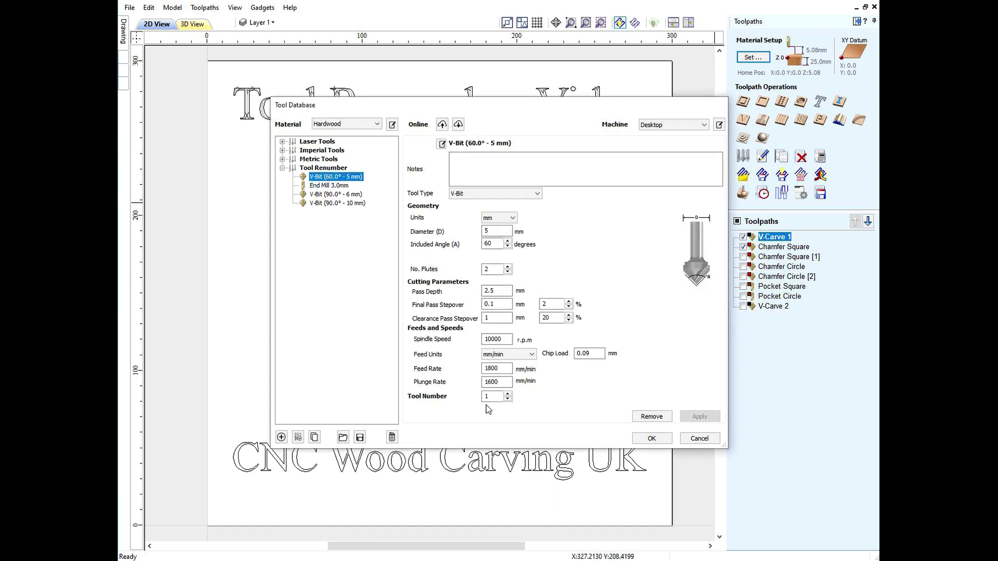
left_click(323, 186)
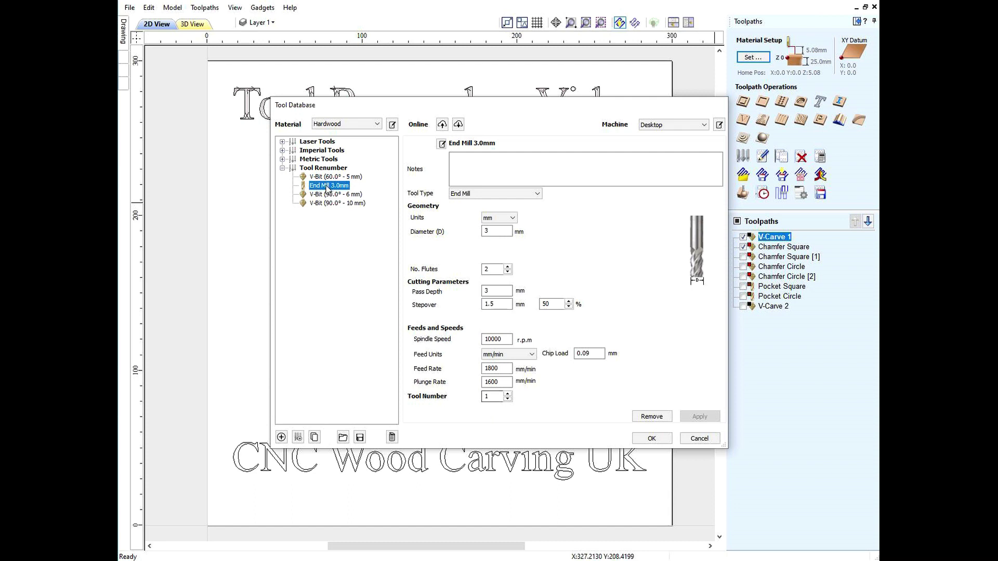
key("Down")
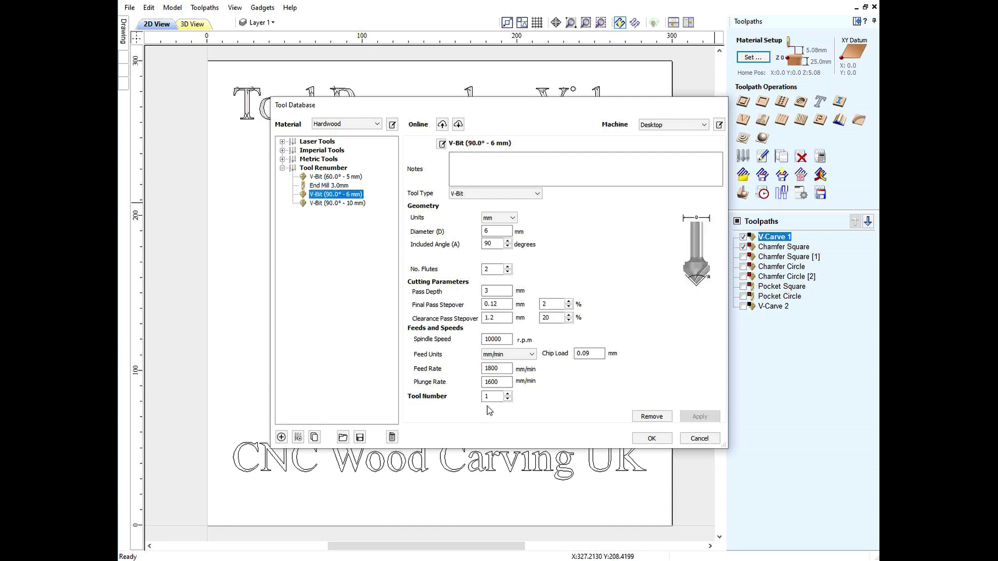
left_click(314, 204)
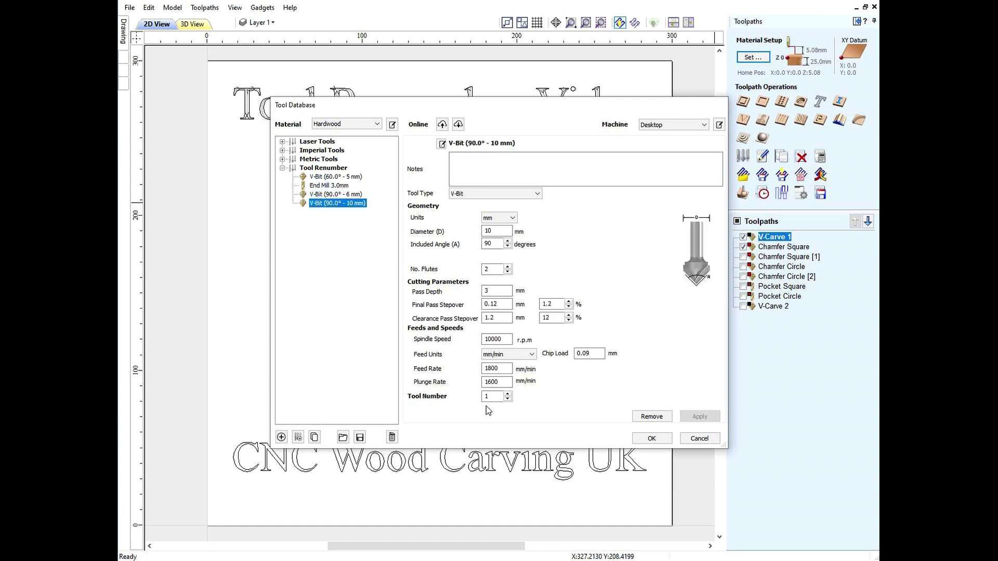
left_click(698, 445)
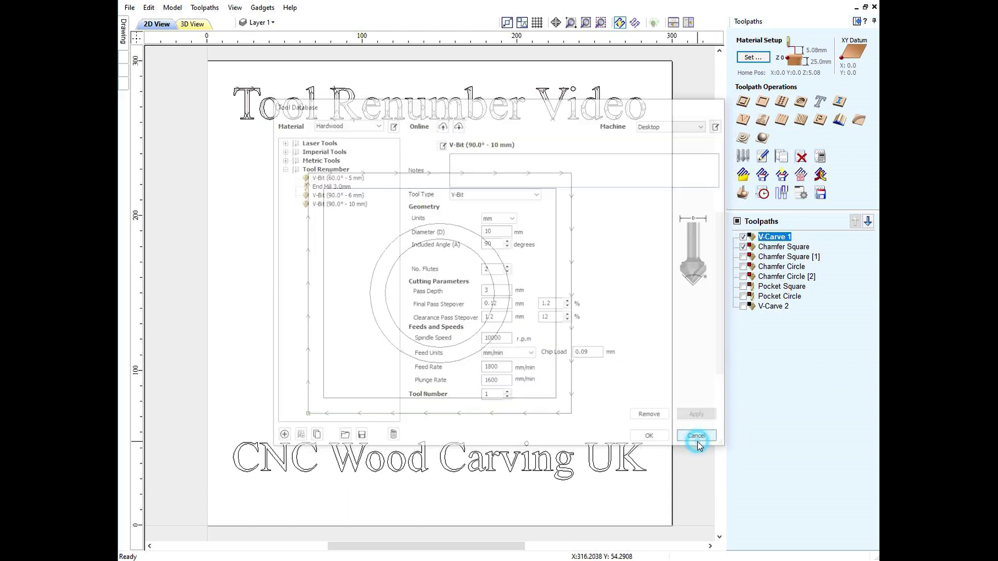
- Give Chamfer Square's V-bit tool number 2 and recalculate the toolpath
left_click(821, 193)
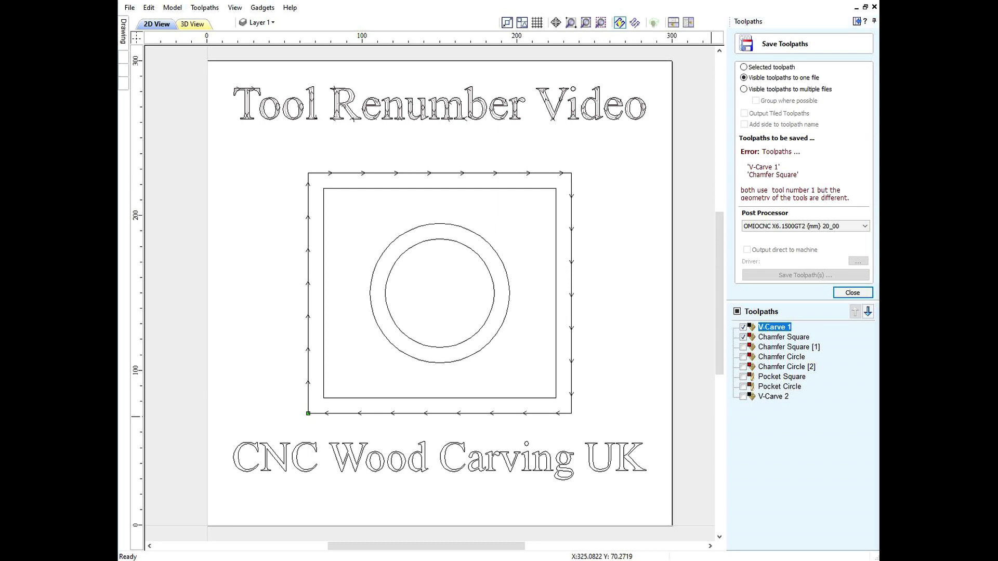
left_click(775, 338)
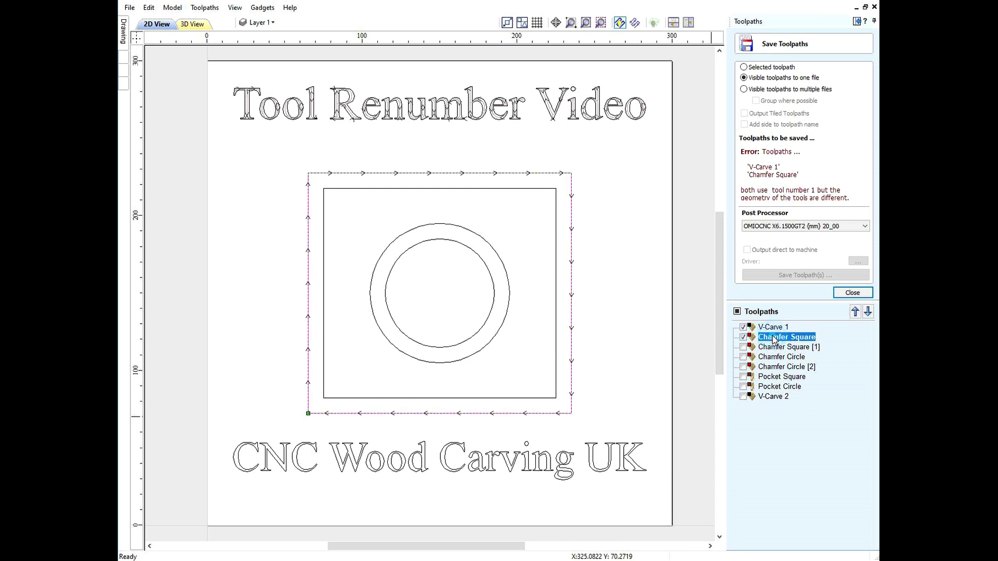
double_click(774, 339)
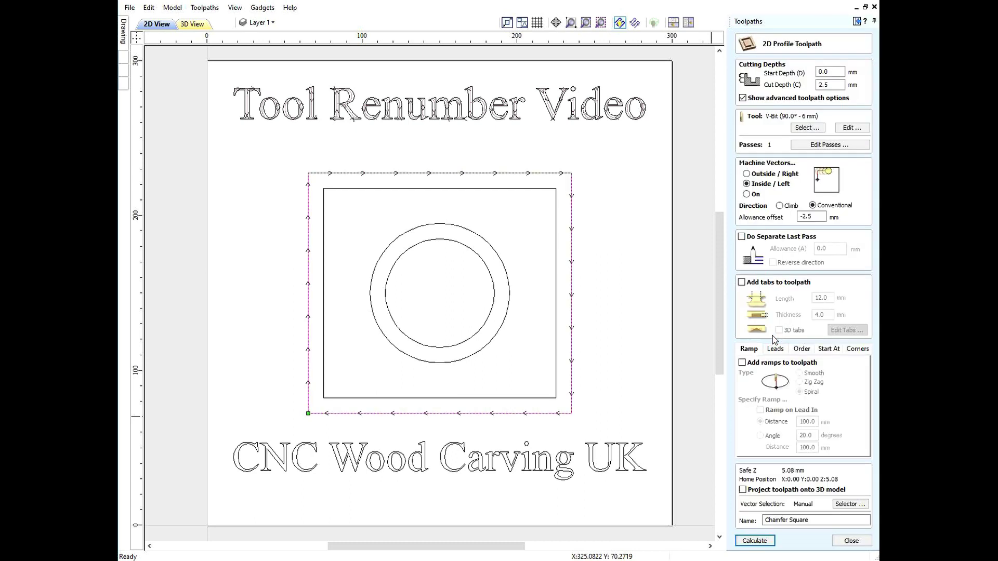
left_click(850, 128)
left_click(442, 389)
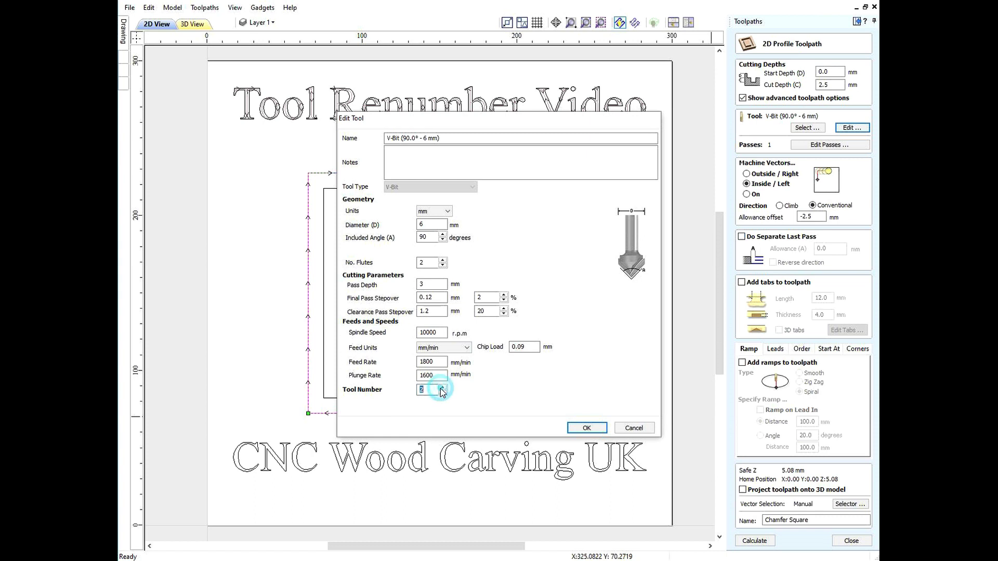
left_click(586, 427)
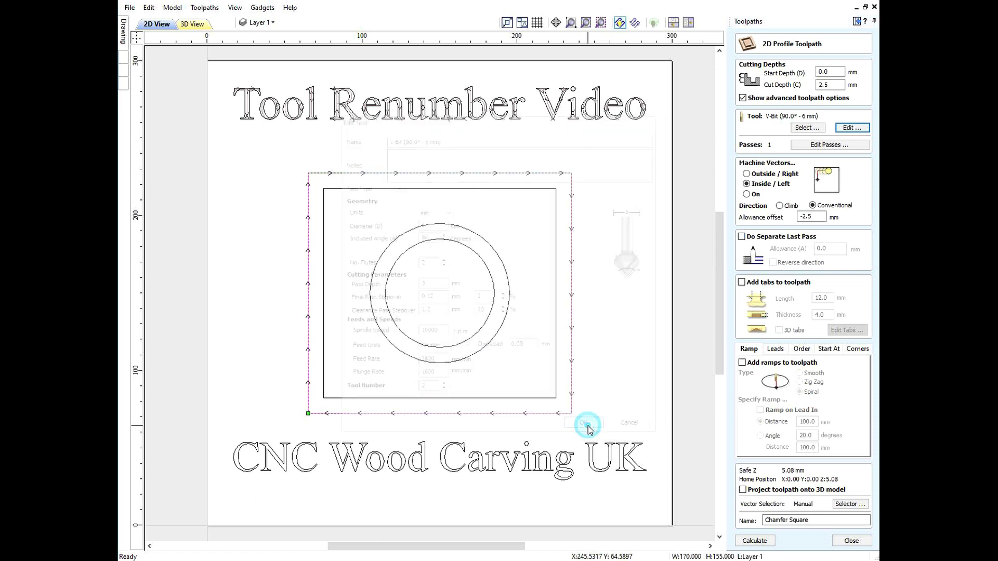
left_click(755, 541)
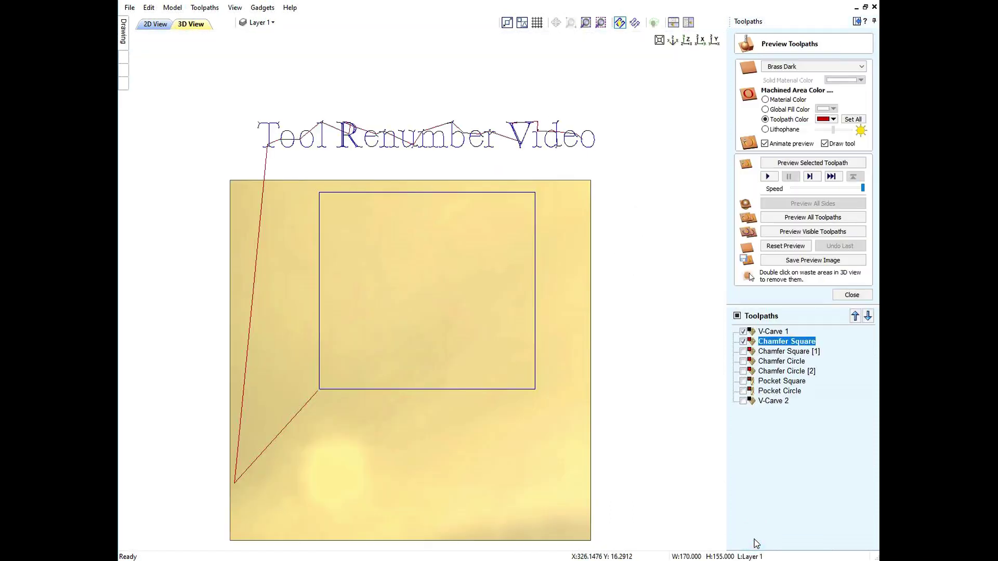
- Tick and then untick Chamfer Square [1] in the save-toolpaths list
left_click(852, 295)
left_click(819, 194)
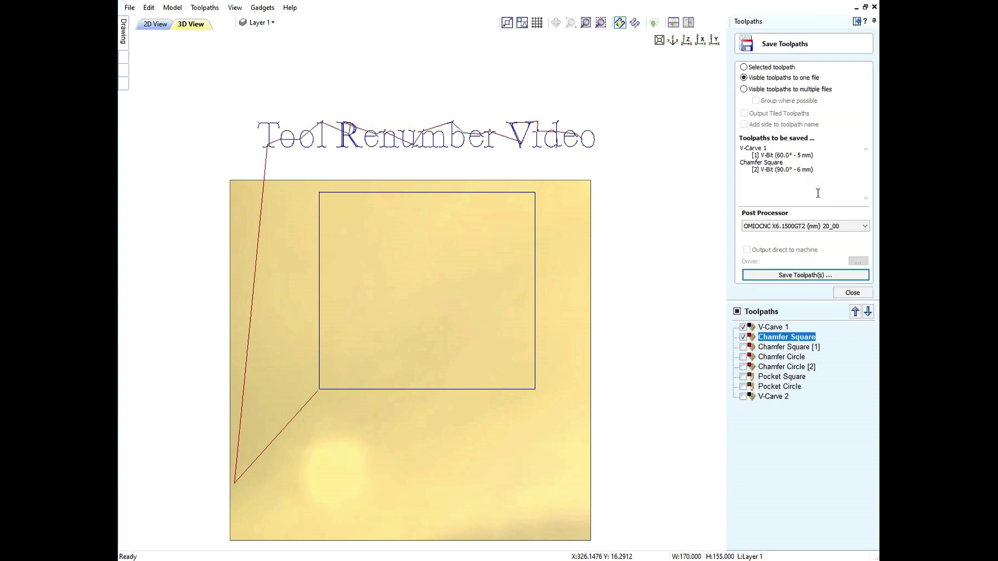
left_click(743, 347)
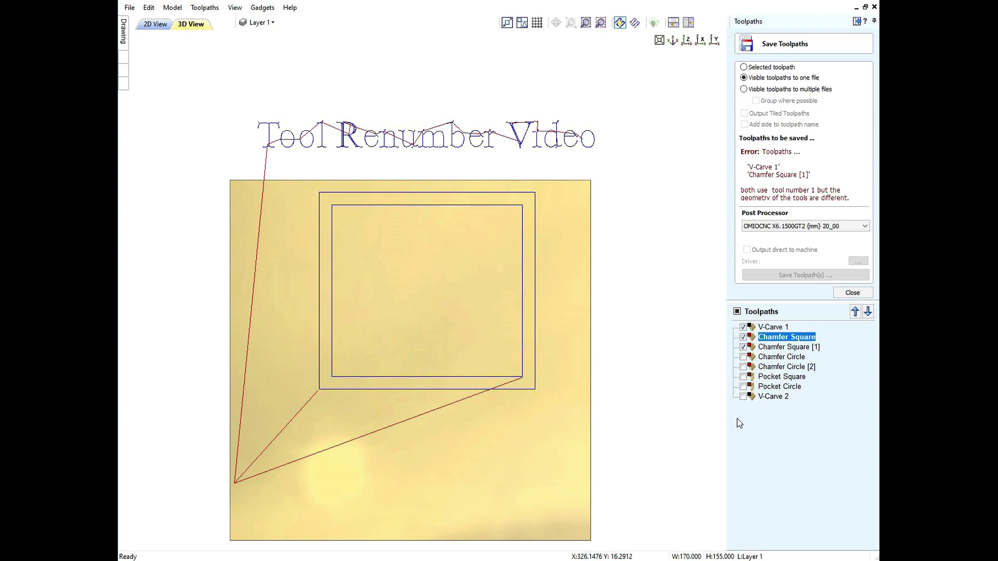
left_click(743, 347)
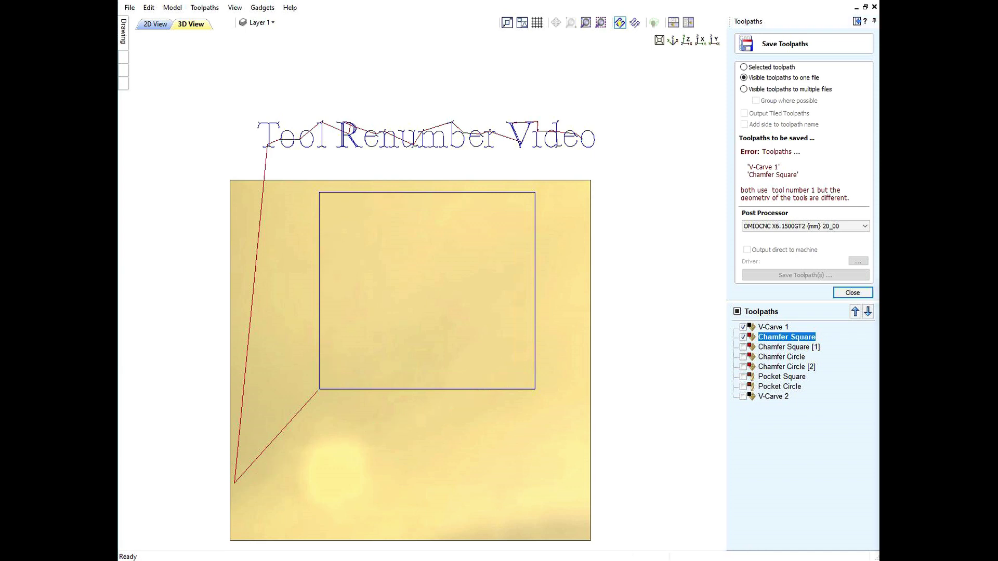
- Store tool number 2 on the V-Bit (90.0° - 6 mm) and select it for Chamfer Square
double_click(768, 340)
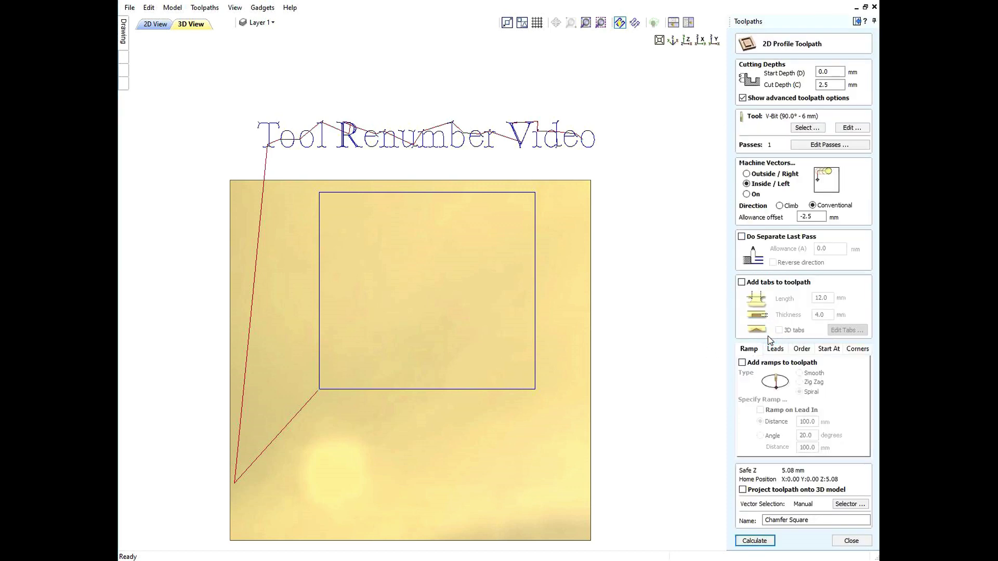
left_click(808, 127)
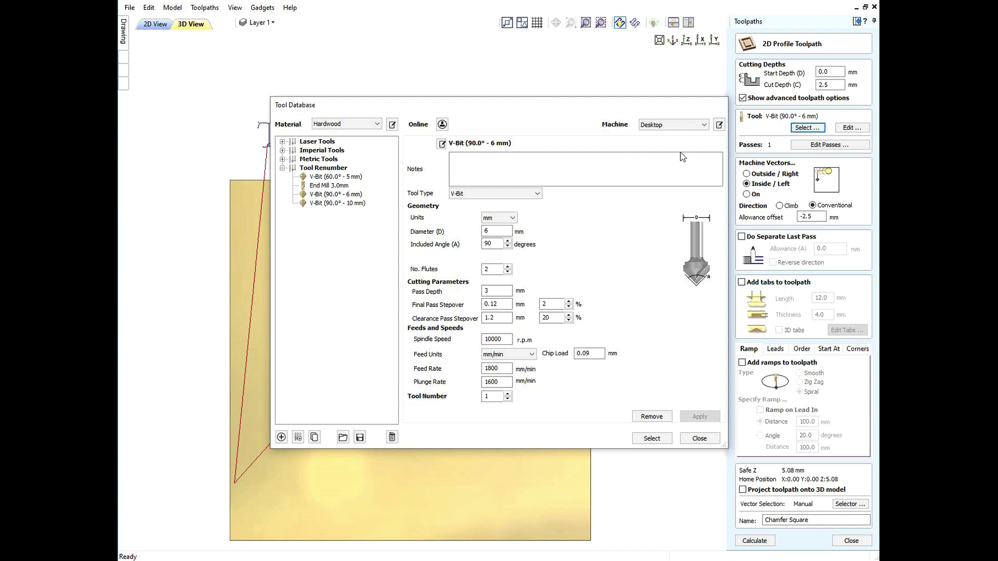
left_click(326, 194)
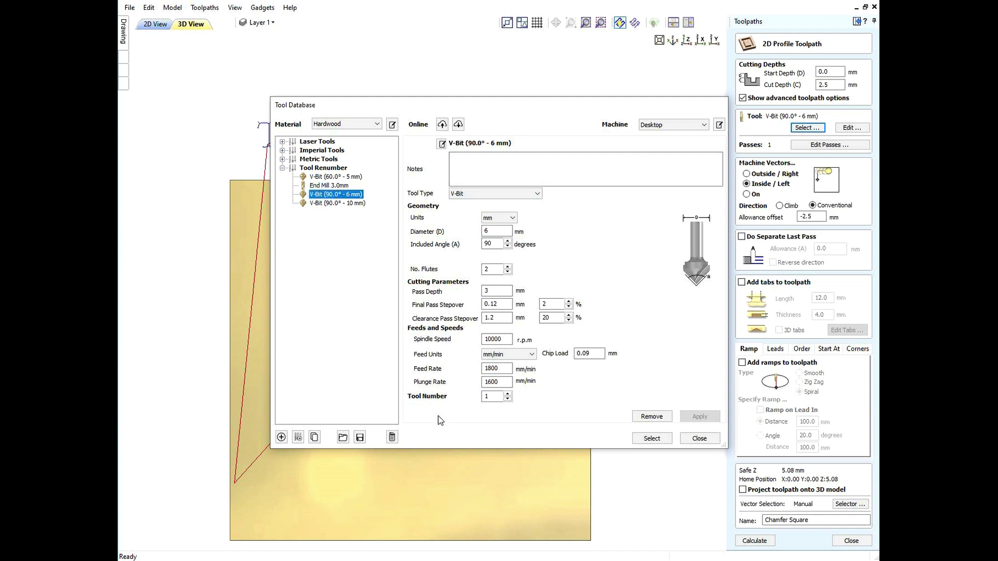
left_click(507, 393)
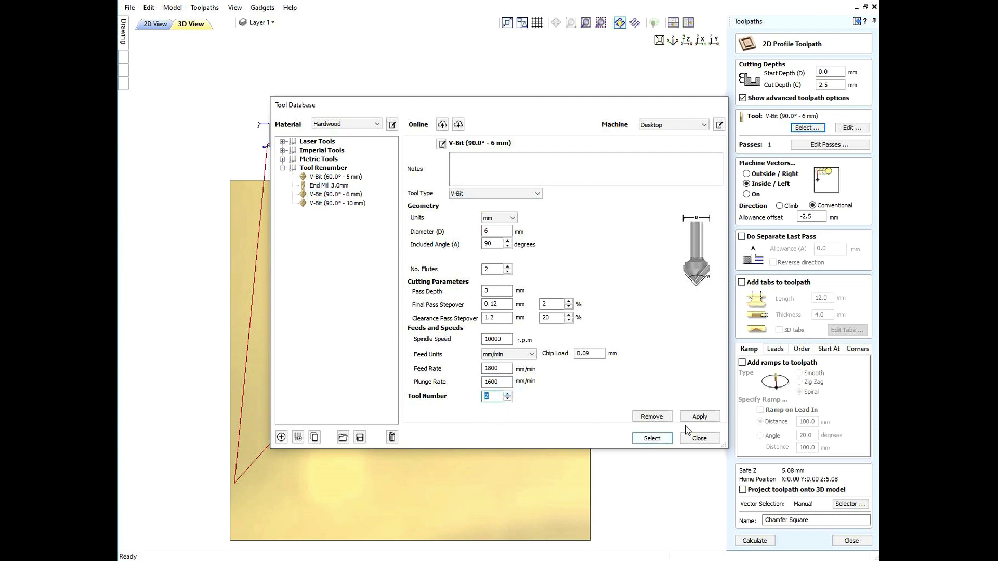
left_click(698, 417)
left_click(652, 440)
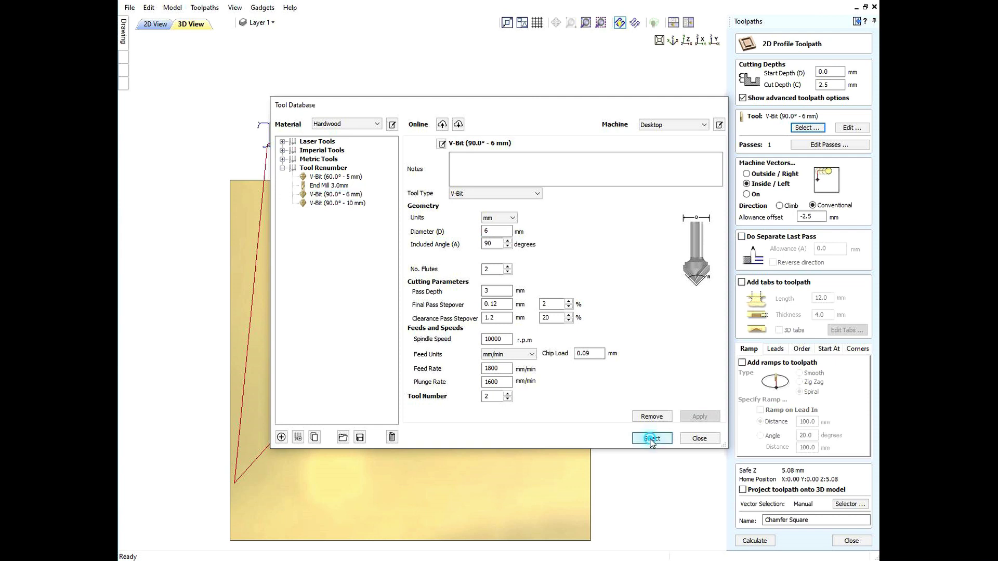
- Recalculate Chamfer Square and tick Chamfer Square [1] for saving
left_click(754, 540)
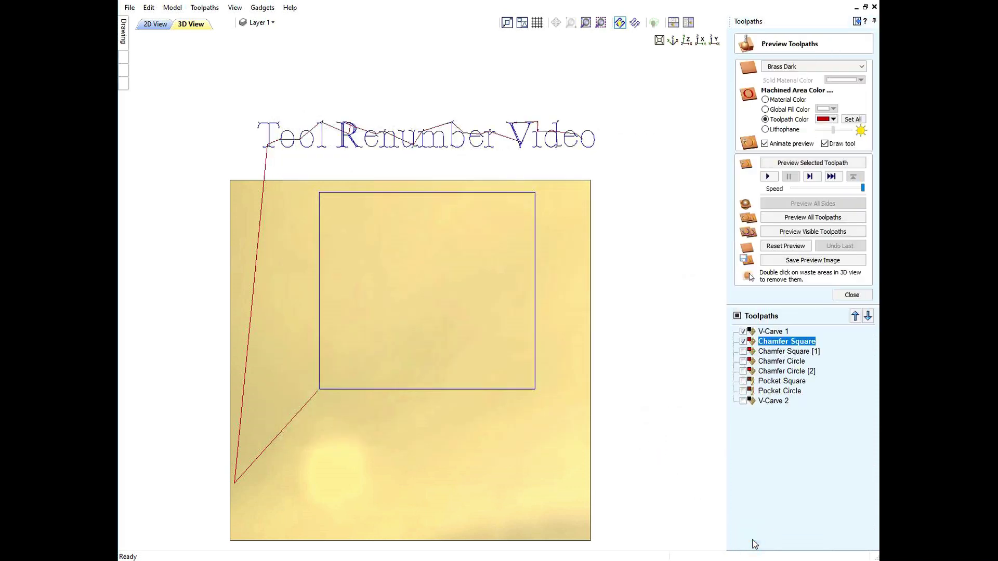
left_click(848, 294)
left_click(820, 194)
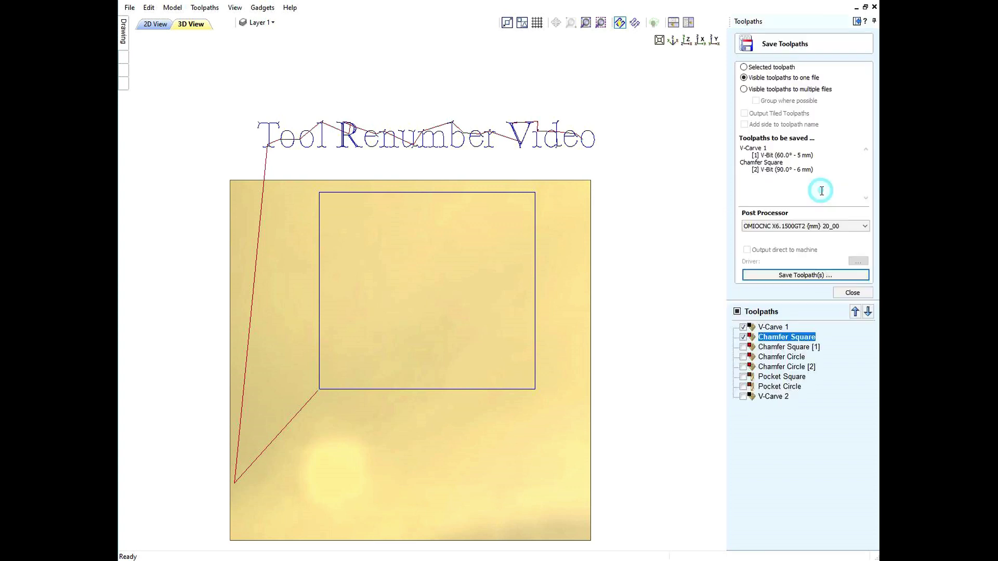
left_click(744, 348)
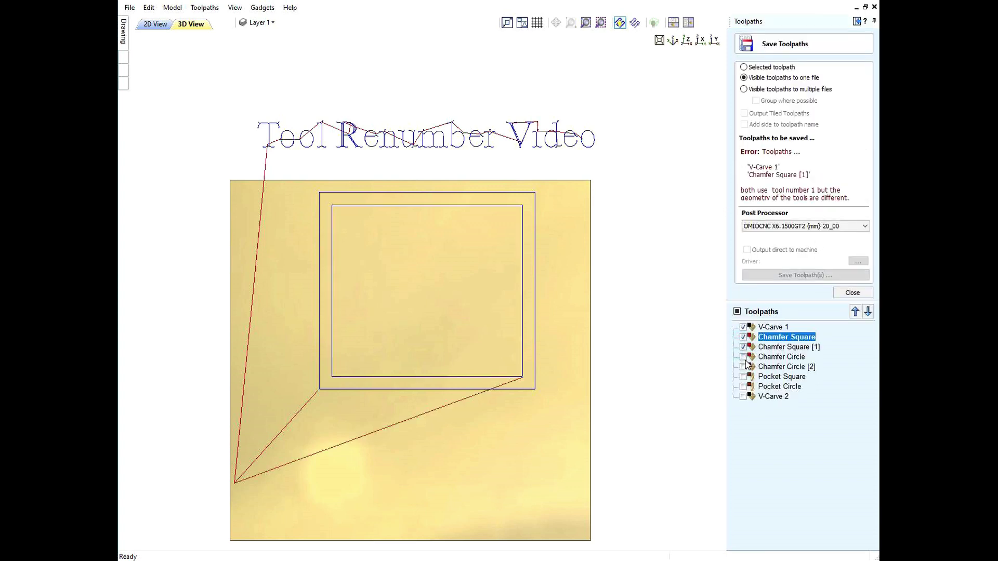
- Untick Chamfer Square [1] and switch to the Vectric forum thread in Chrome
left_click(743, 357)
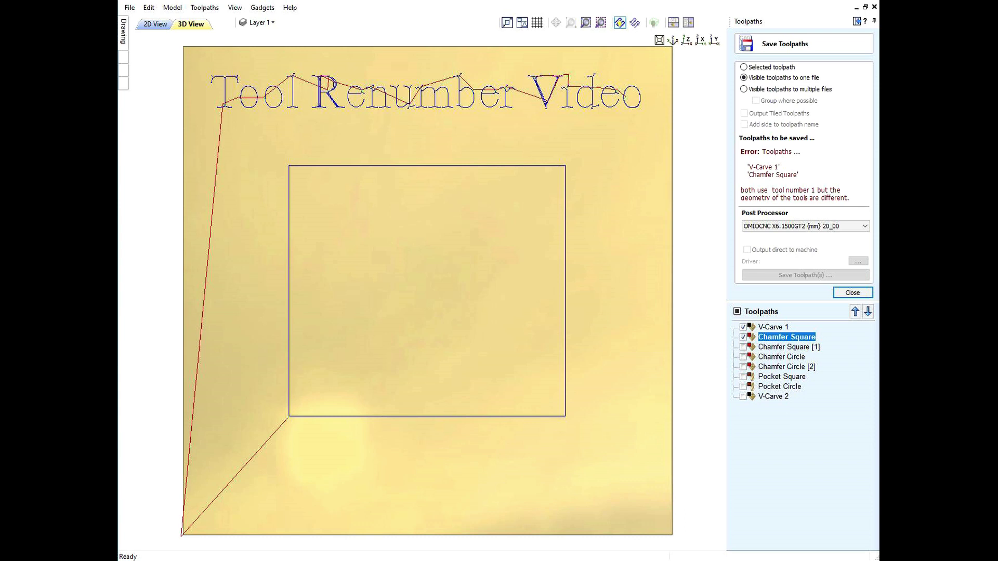
key("alt+Tab")
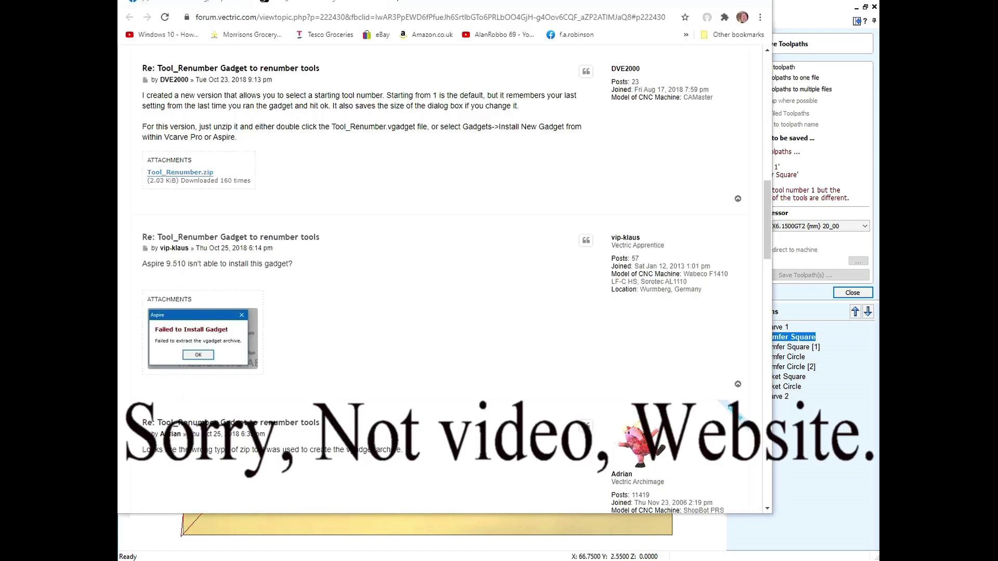
- Download Tool_Renumber.zip from the forum thread and close Chrome
left_click(176, 172)
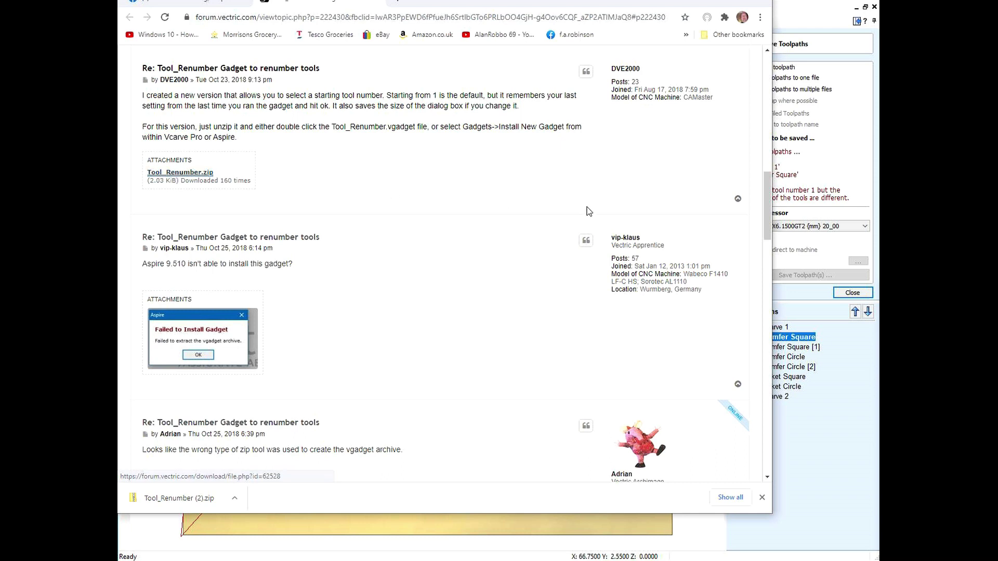
left_click(758, 2)
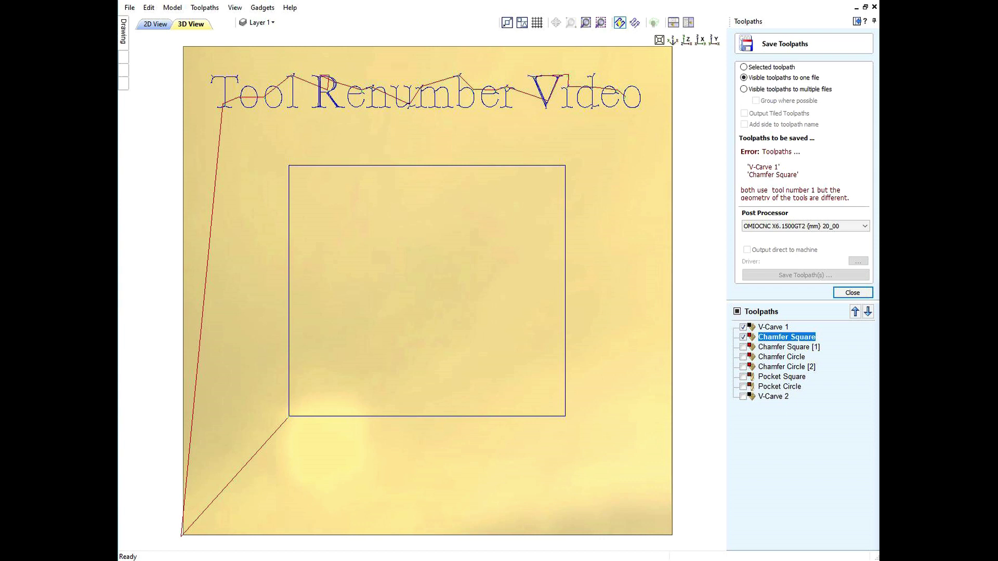
- Make all toolpaths visible for saving and bring up the Gadgets menu
left_click(736, 312)
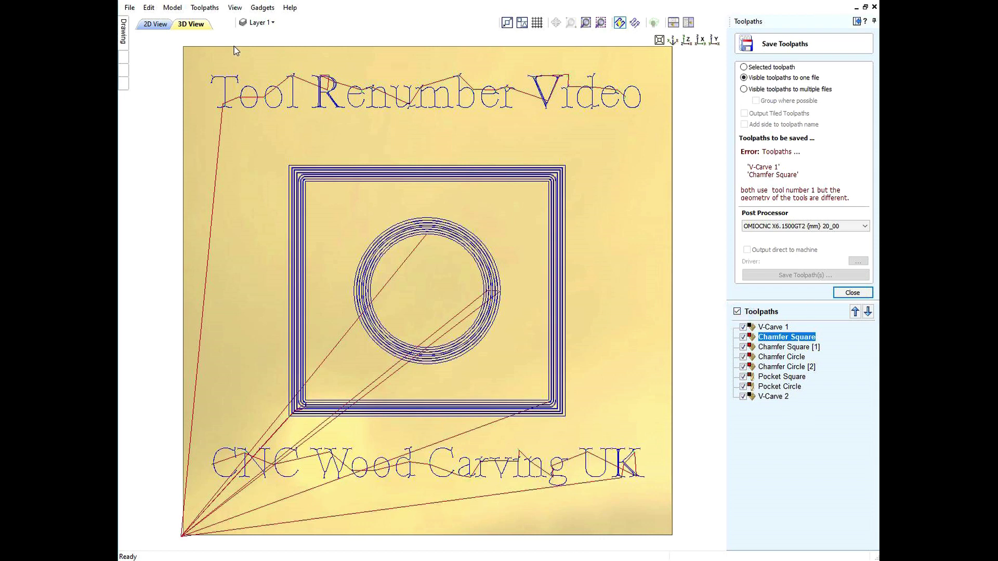
left_click(262, 7)
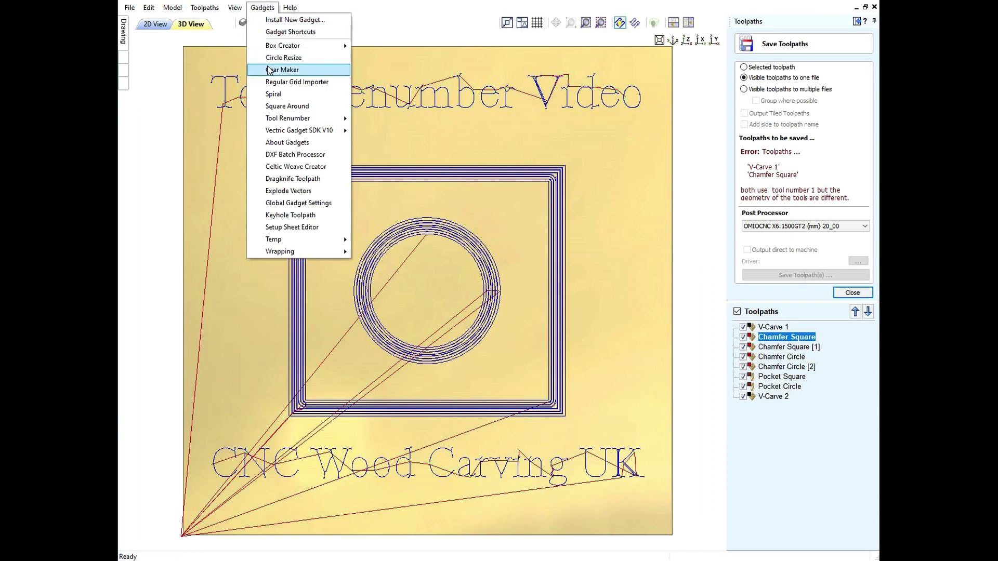
mouse_move(288, 117)
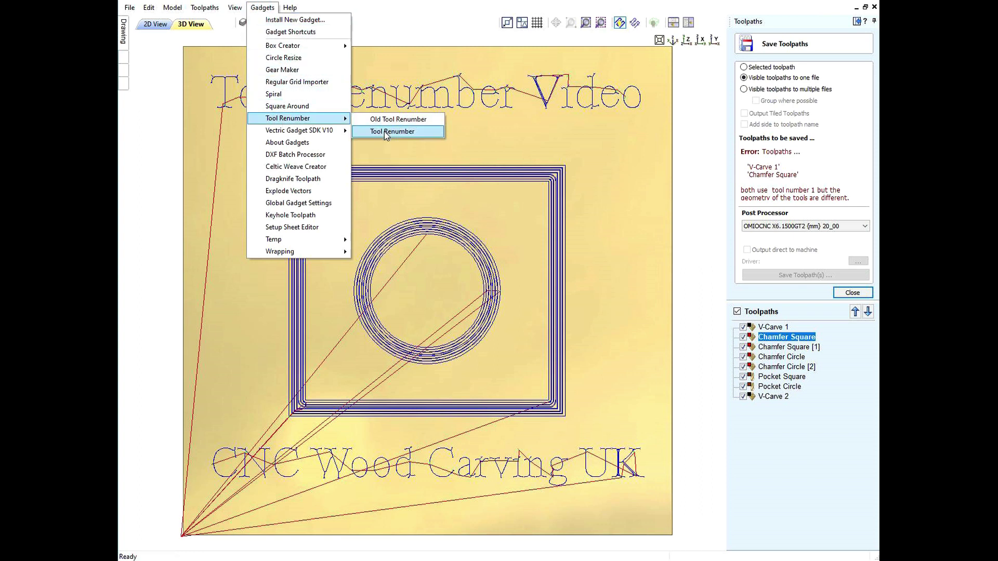
- Run Tool Renumber with starting number 20 and acknowledge the tools-updated message
left_click(385, 133)
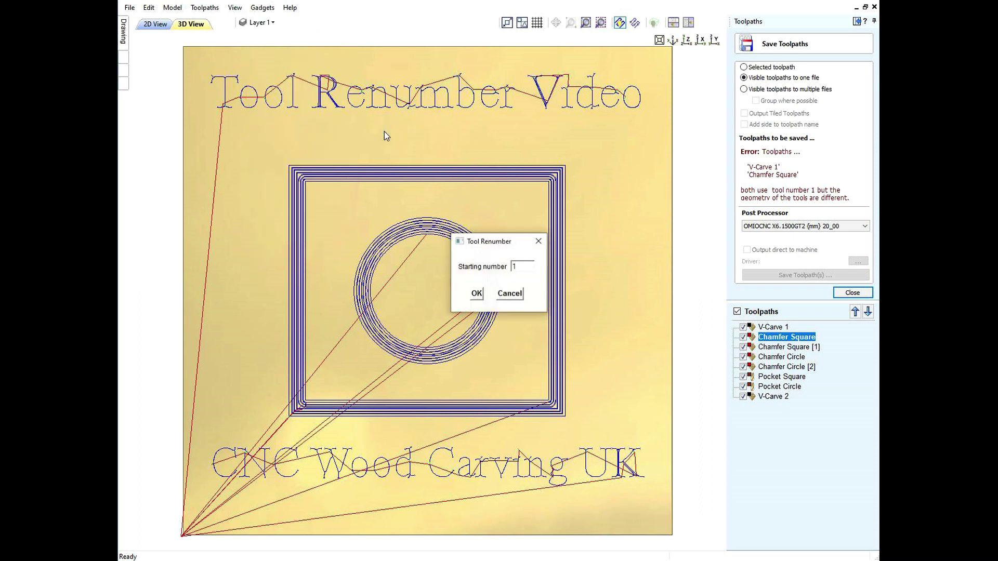
left_click(517, 267)
left_click_drag(516, 267, 508, 267)
type("2")
type("0")
left_click(476, 295)
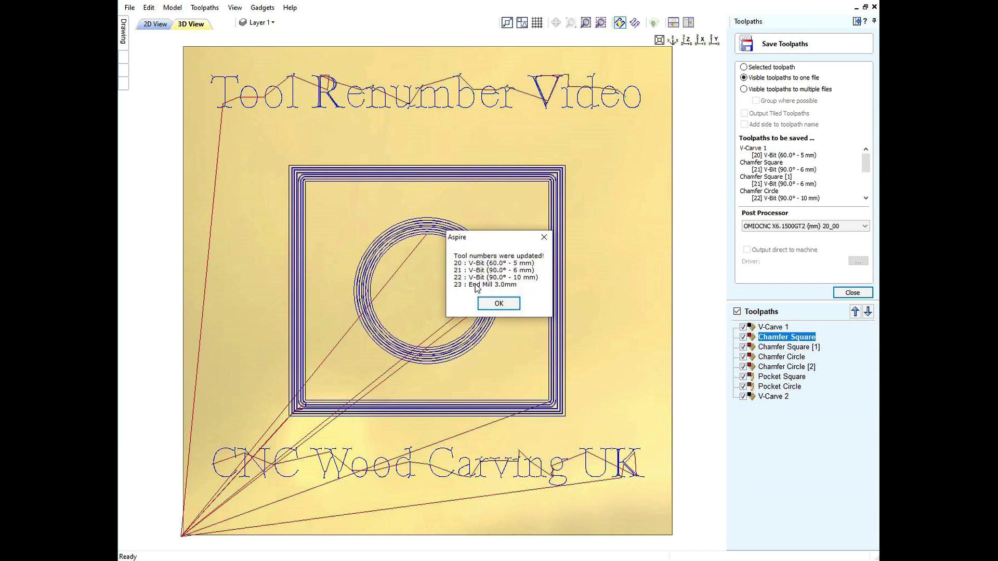
left_click(499, 305)
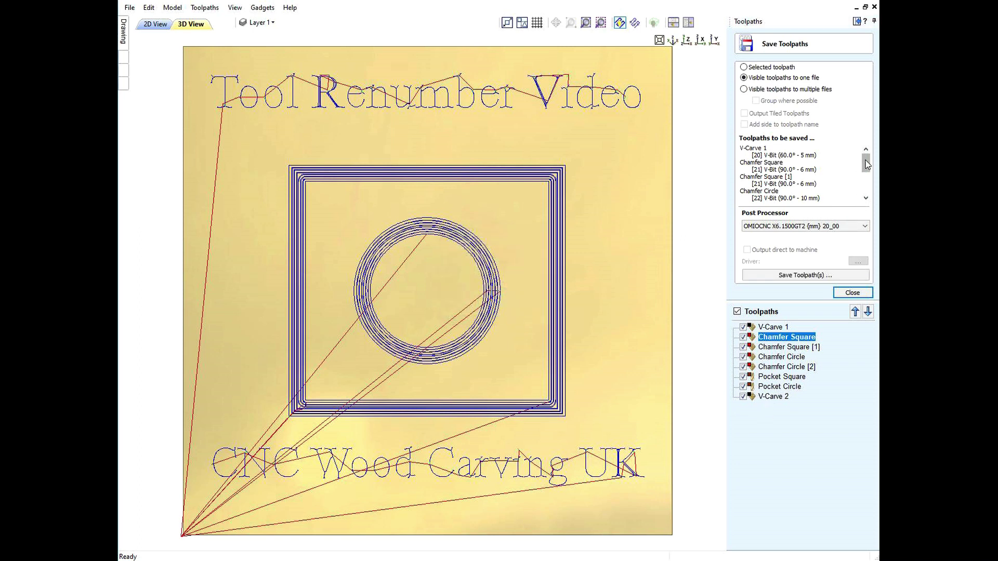
left_click_drag(866, 160, 868, 193)
scroll(869, 192, "up", 4)
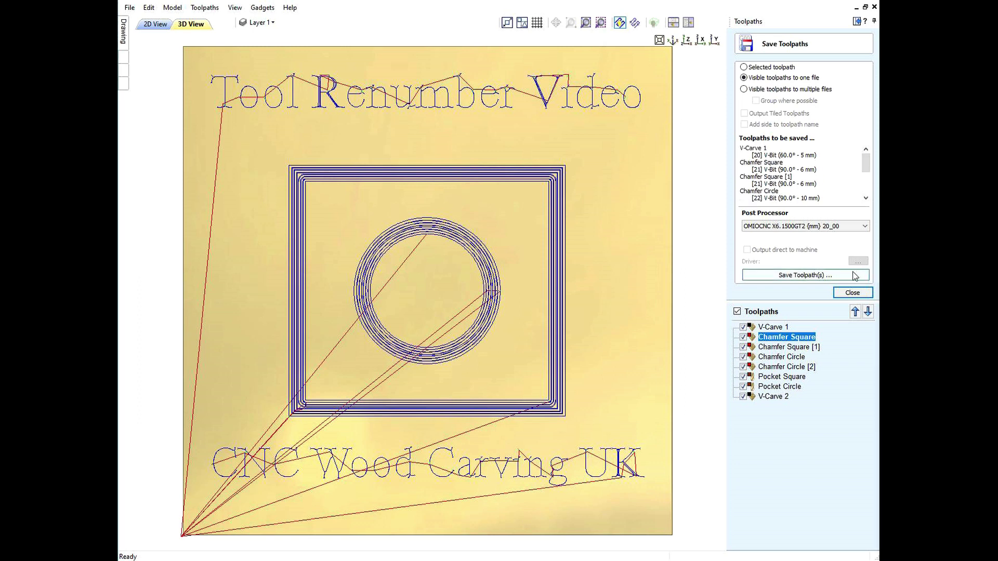
- Save the toolpaths as Tool Renumber.cnc, replacing the existing file
left_click(801, 276)
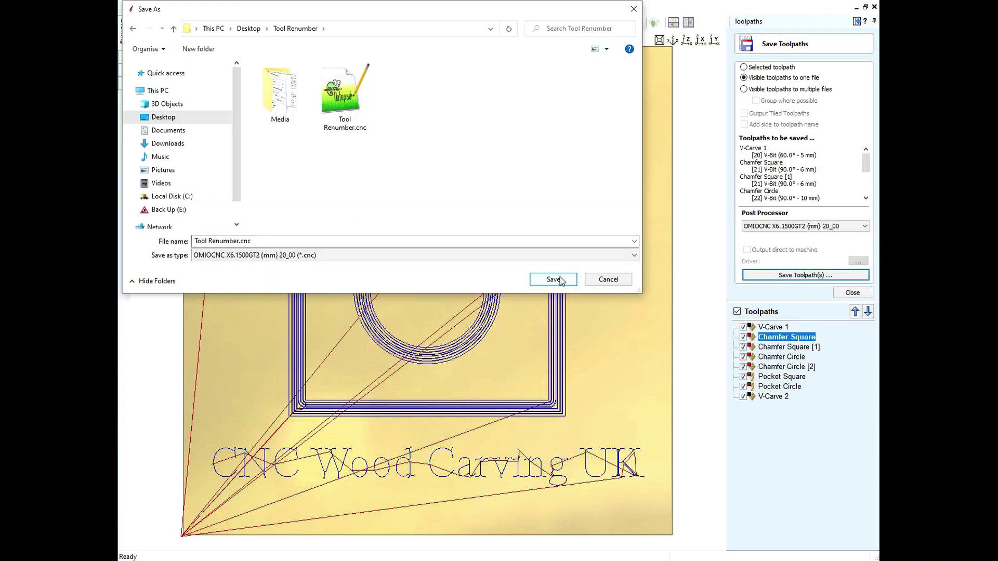
mouse_move(359, 14)
left_mouse_down()
mouse_move(366, 49)
mouse_move(363, 40)
left_mouse_up()
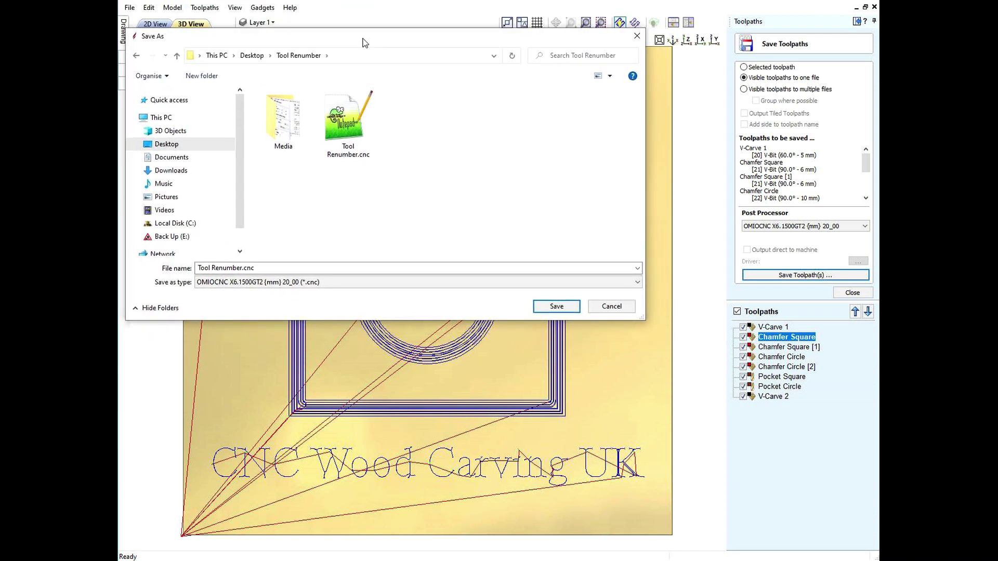
left_click(558, 306)
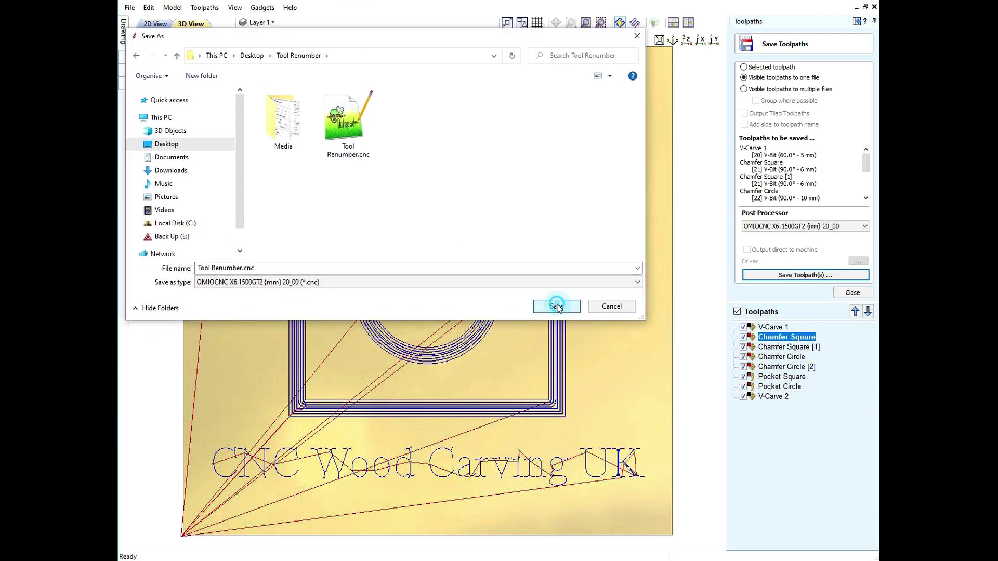
left_click(675, 289)
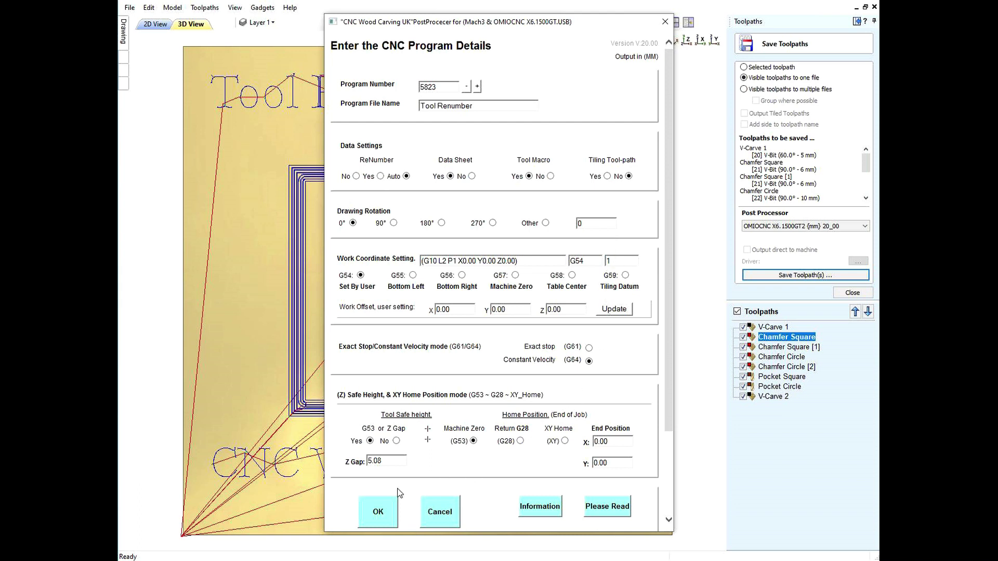
- Confirm the CNC Program Details dialog to generate the output files
left_click(379, 512)
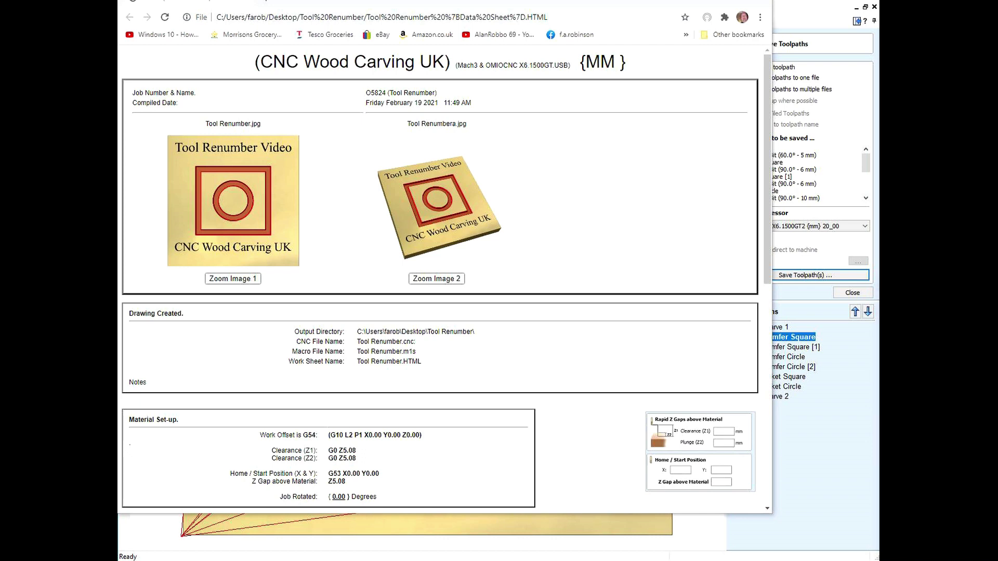
scroll(601, 254, "down", 2)
scroll(592, 259, "down", 1)
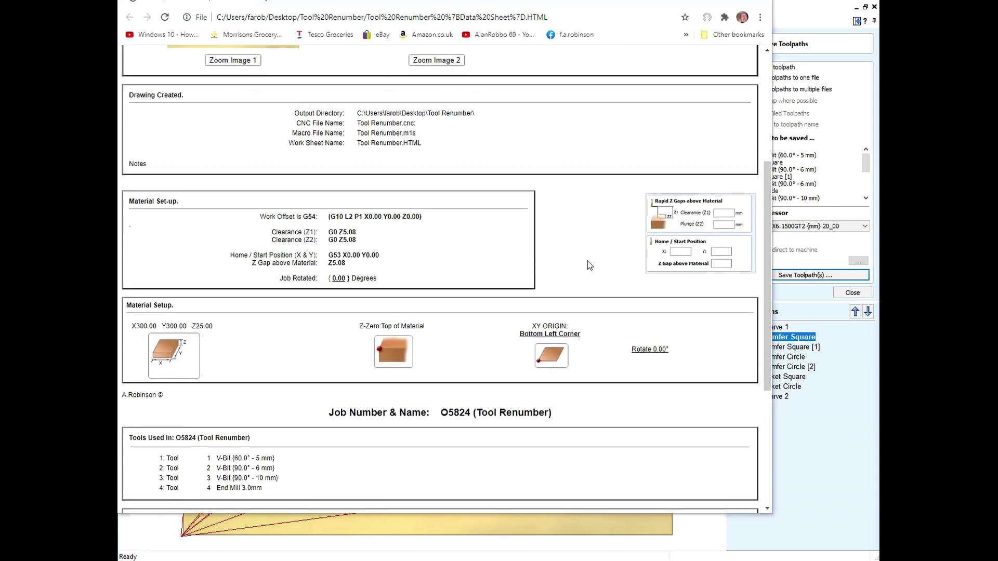
scroll(587, 266, "down", 1)
scroll(585, 273, "down", 1)
scroll(582, 278, "down", 1)
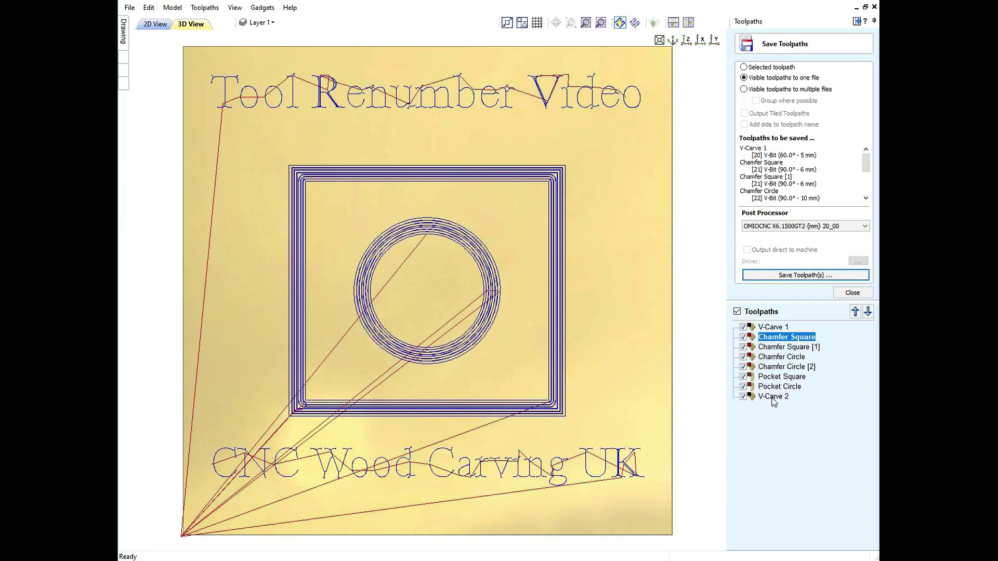
- Move the V-Carve 2 toolpath up three places so it sits second, below V-Carve 1
left_click(774, 397)
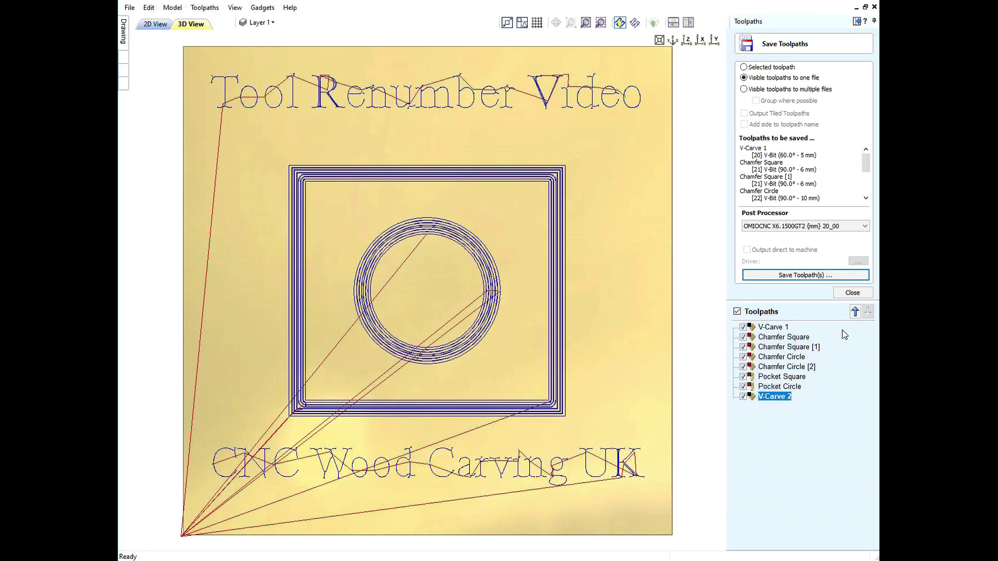
left_click(855, 311)
left_click(856, 312)
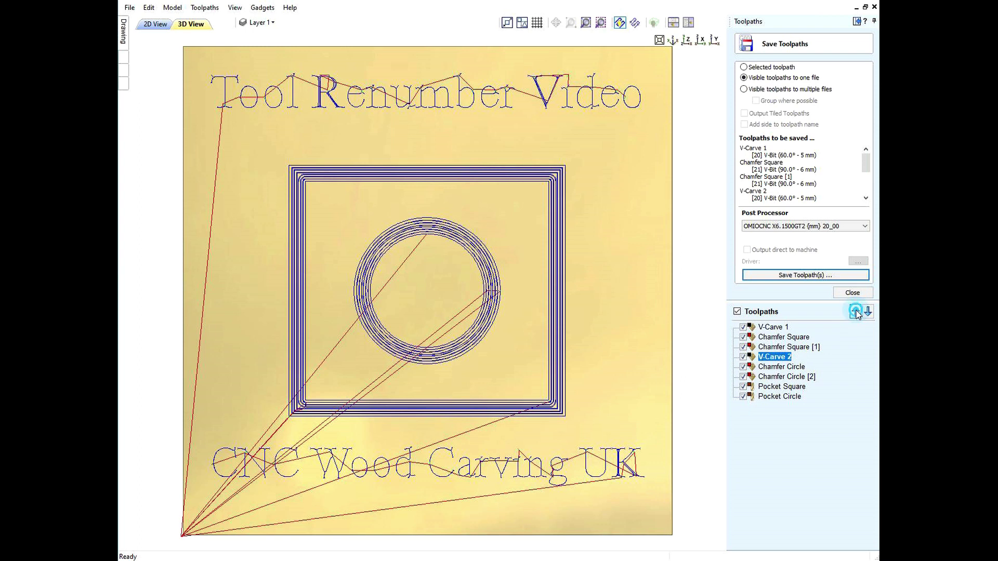
left_click(855, 313)
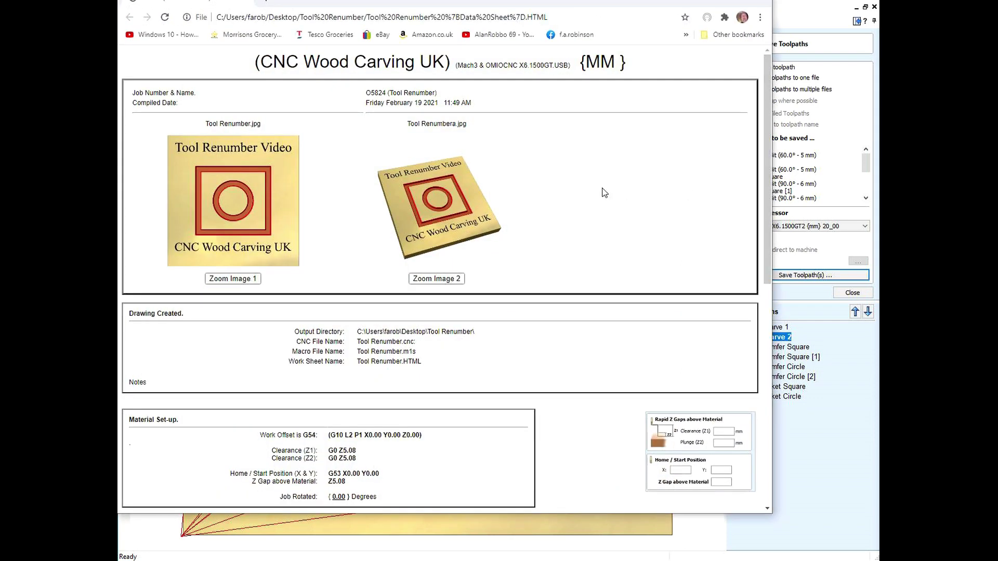
scroll(602, 193, "down", 1)
scroll(603, 192, "down", 1)
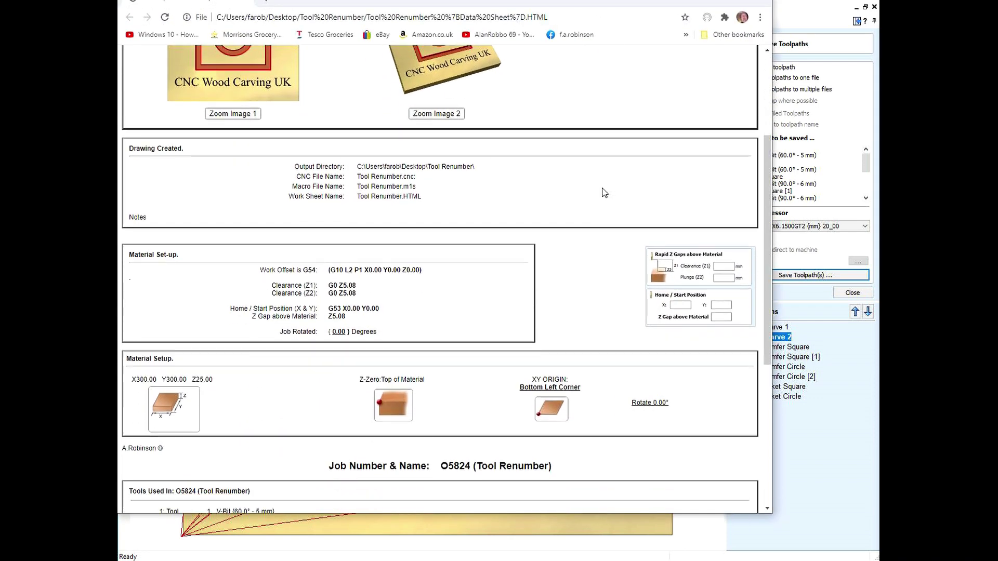
scroll(602, 193, "up", 2)
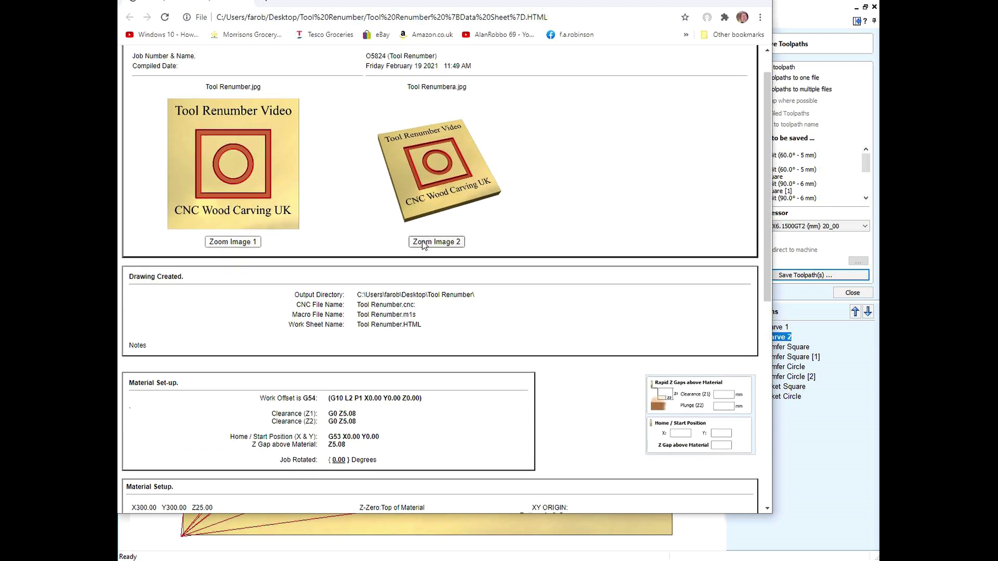
left_click(459, 242)
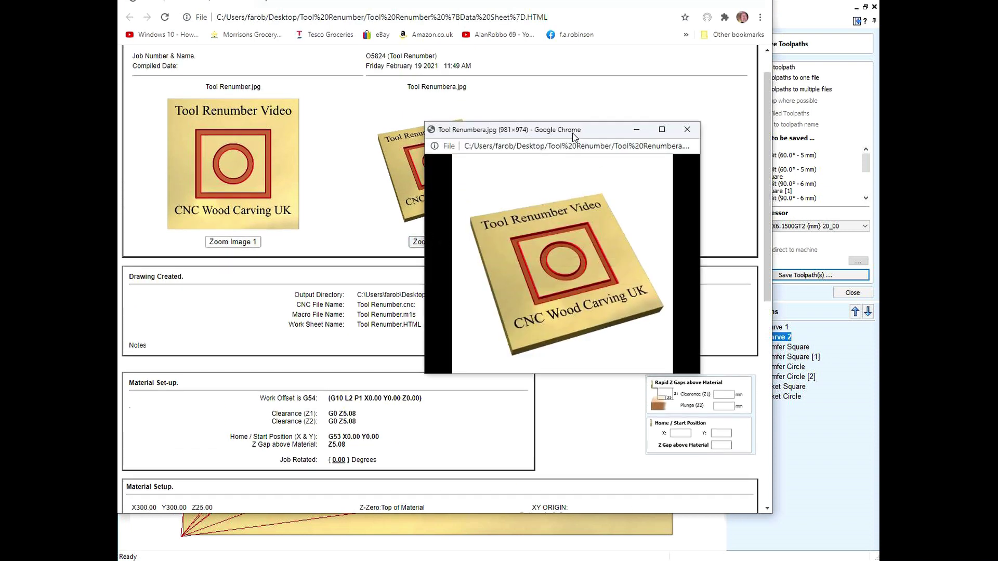
left_click_drag(574, 137, 381, 69)
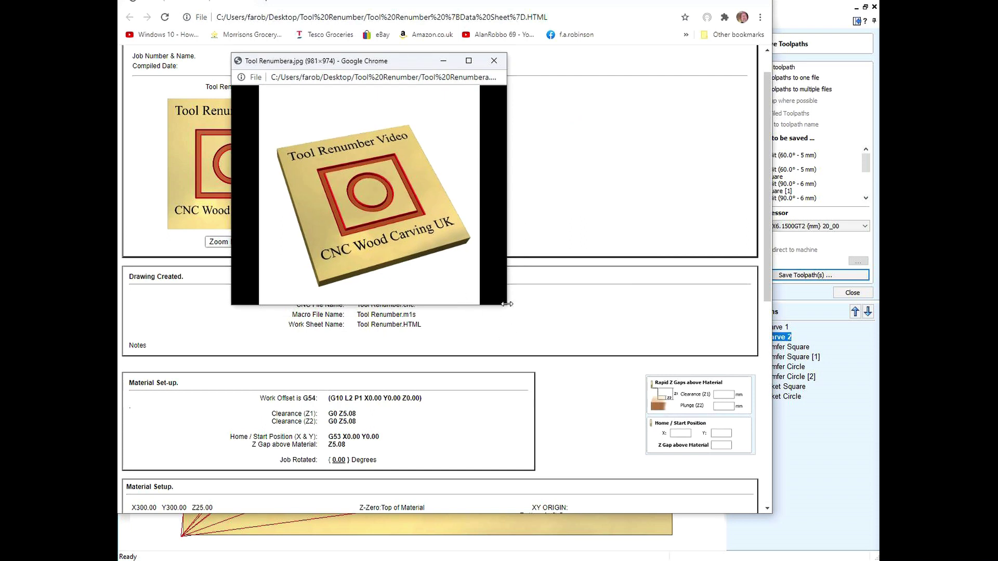
left_click_drag(506, 306, 645, 469)
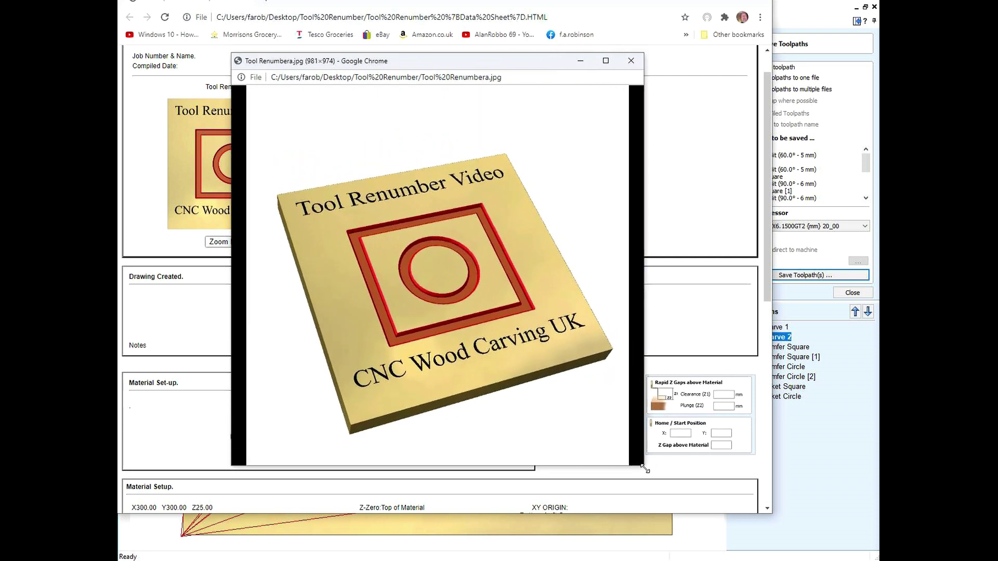
left_click(631, 60)
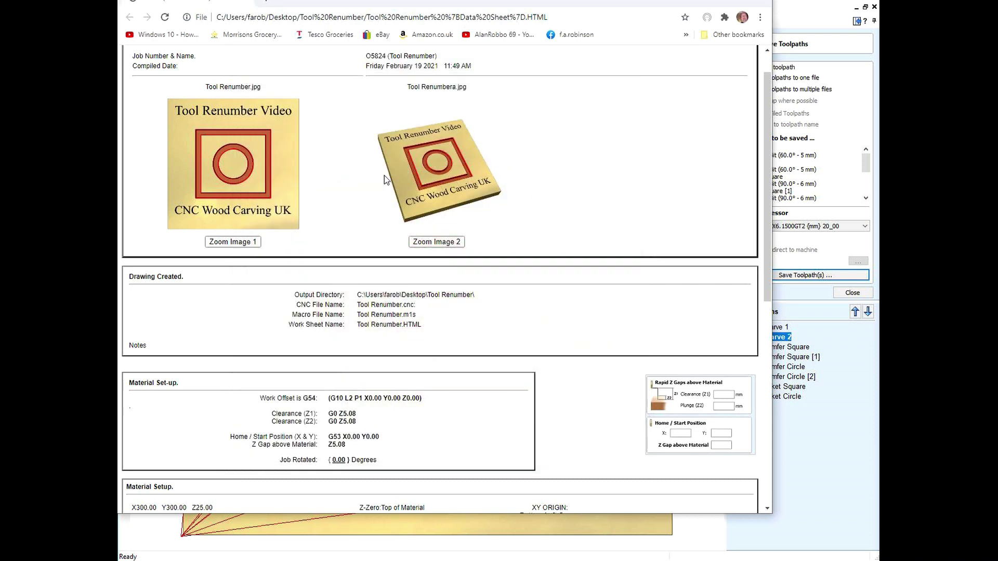
left_click(226, 243)
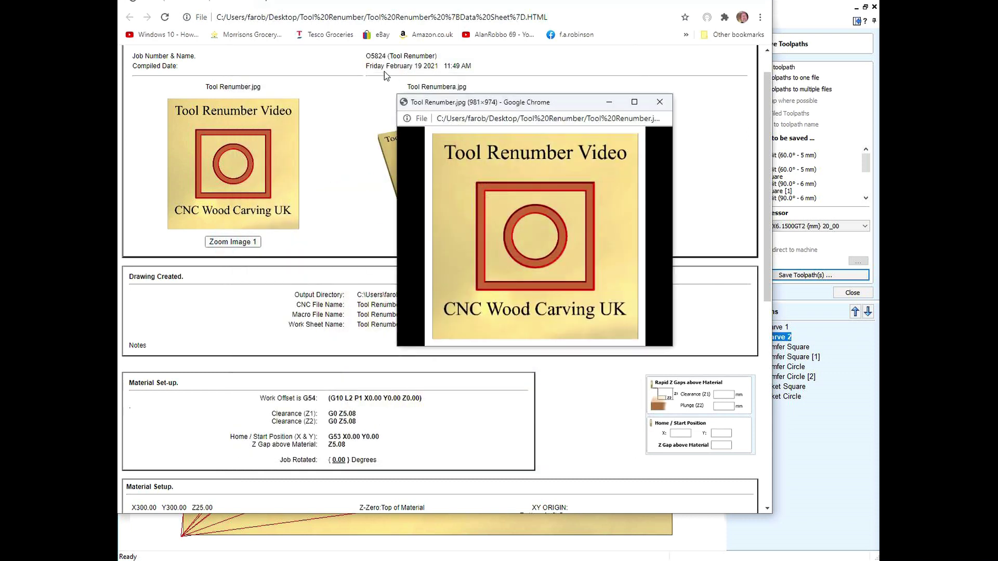
mouse_move(395, 92)
left_mouse_down()
mouse_move(254, 24)
mouse_move(256, 8)
left_mouse_up()
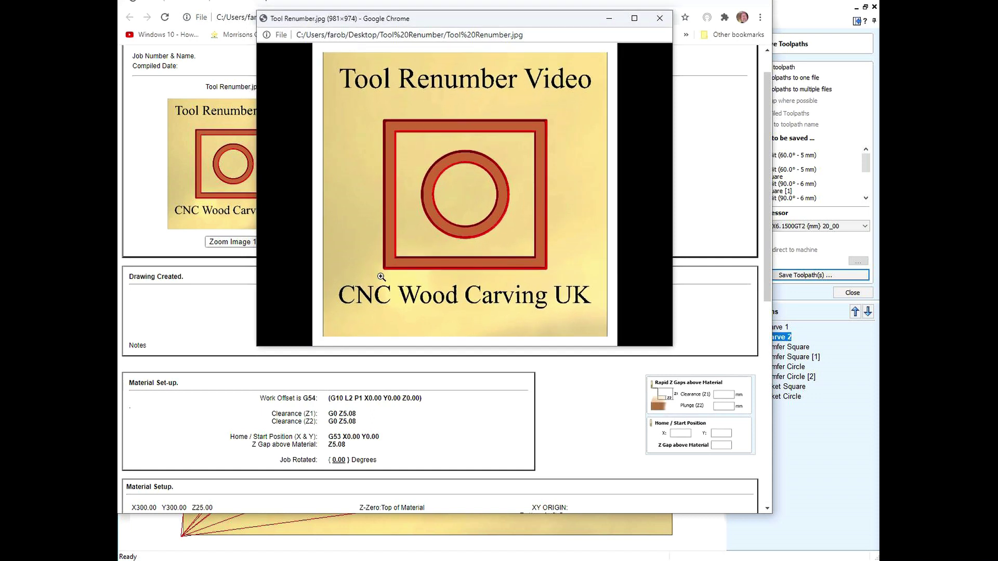
left_click_drag(433, 348, 430, 394)
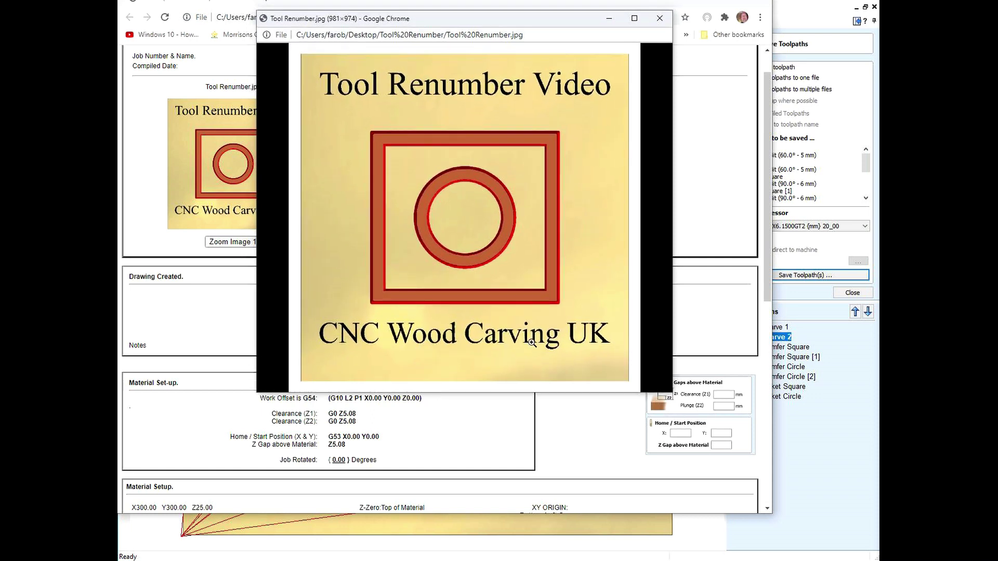
left_click(660, 18)
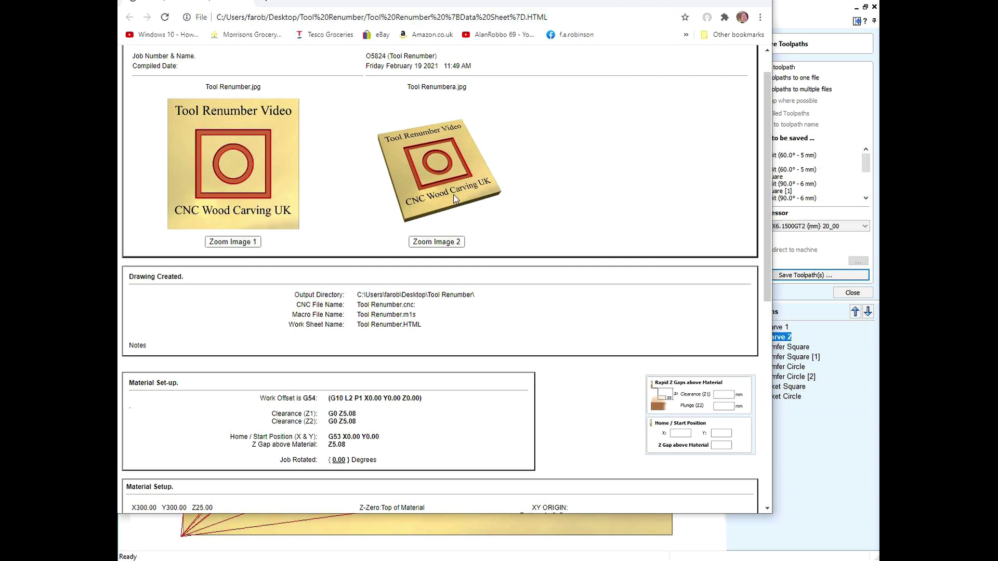
scroll(455, 200, "down", 1)
scroll(454, 199, "down", 2)
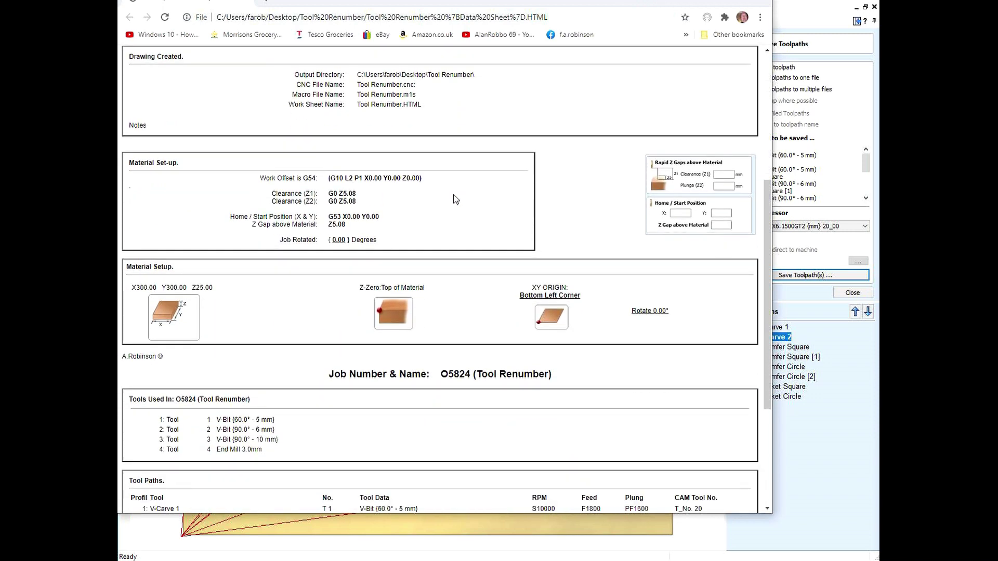
scroll(454, 199, "down", 2)
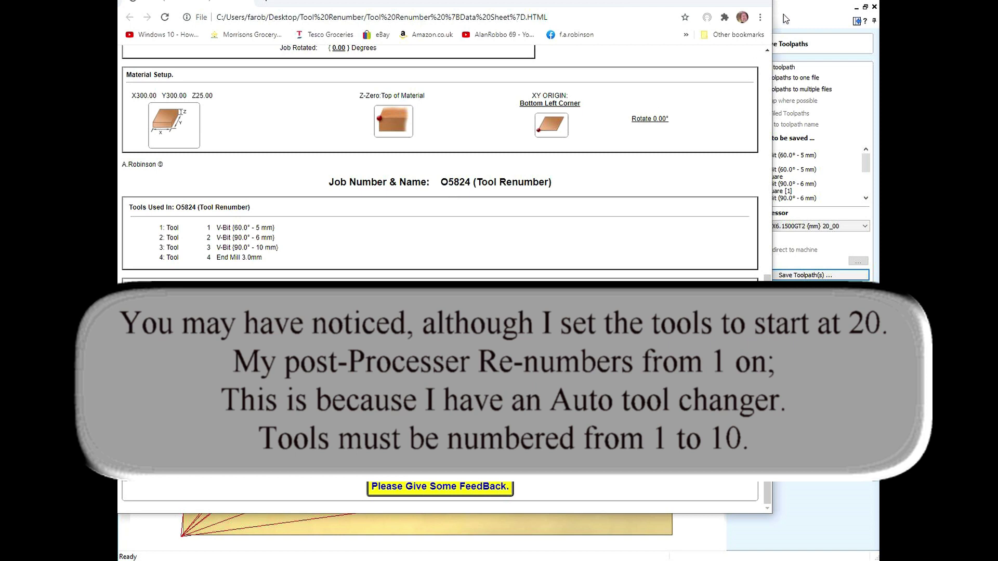
- Close the Chrome setup sheet window to return to the Save Toolpaths panel
left_click(762, 2)
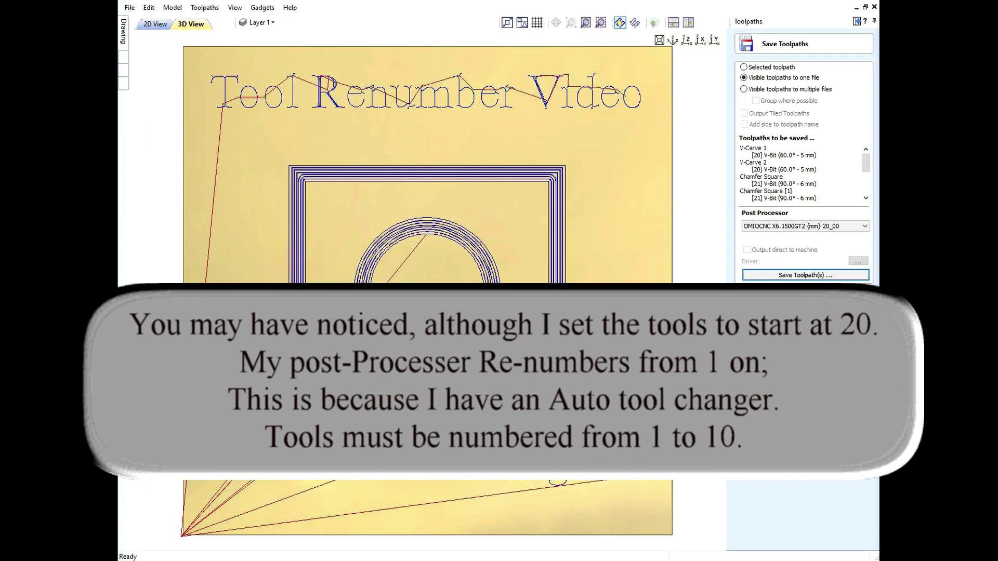